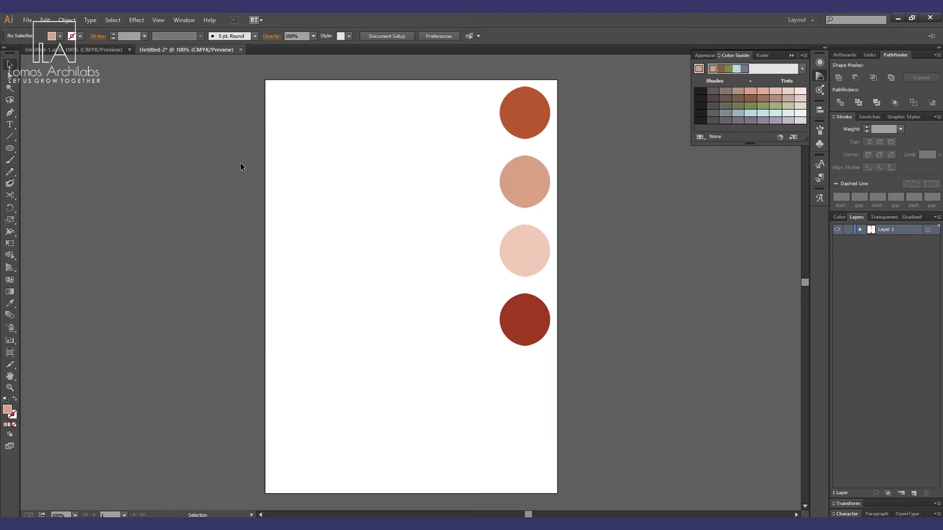
# Examine the finished reference poster in the other document, then return to the working document.
pyautogui.click(69, 50)
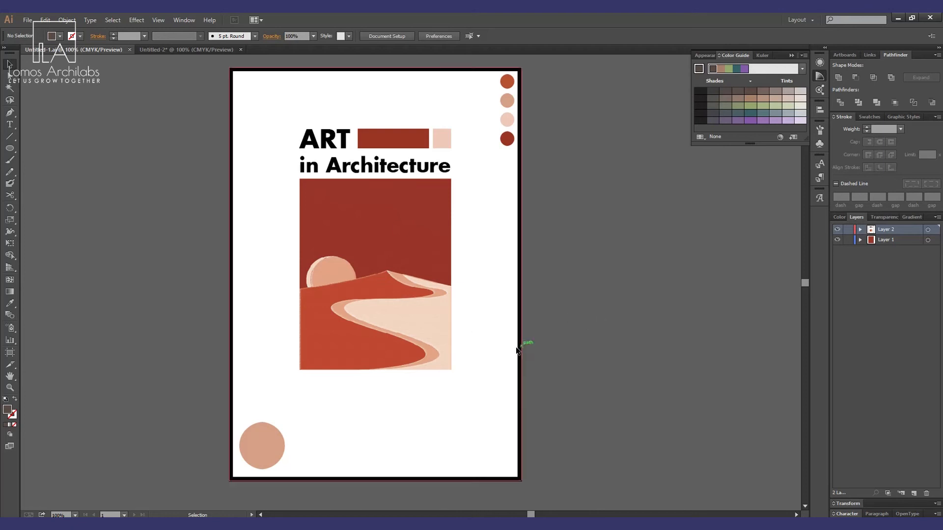
pyautogui.moveTo(471, 187); pyautogui.dragTo(285, 388)
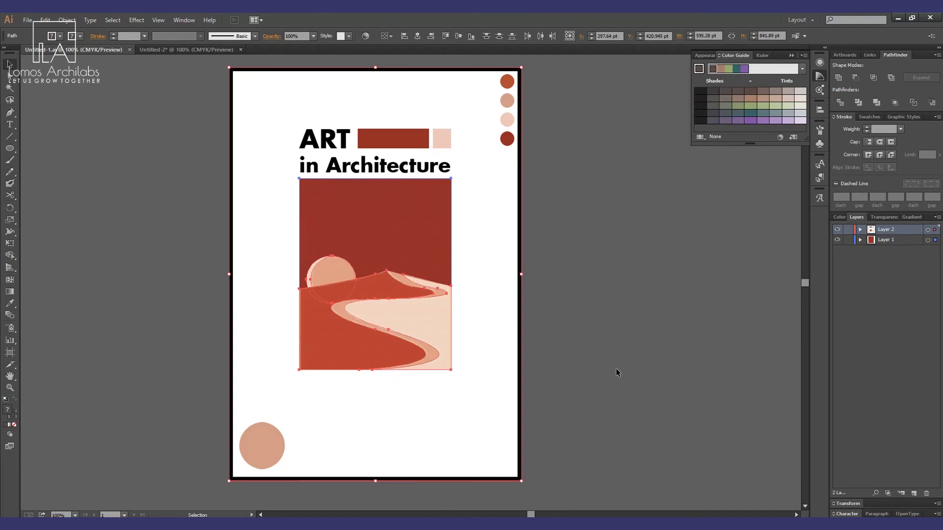
pyautogui.click(617, 368)
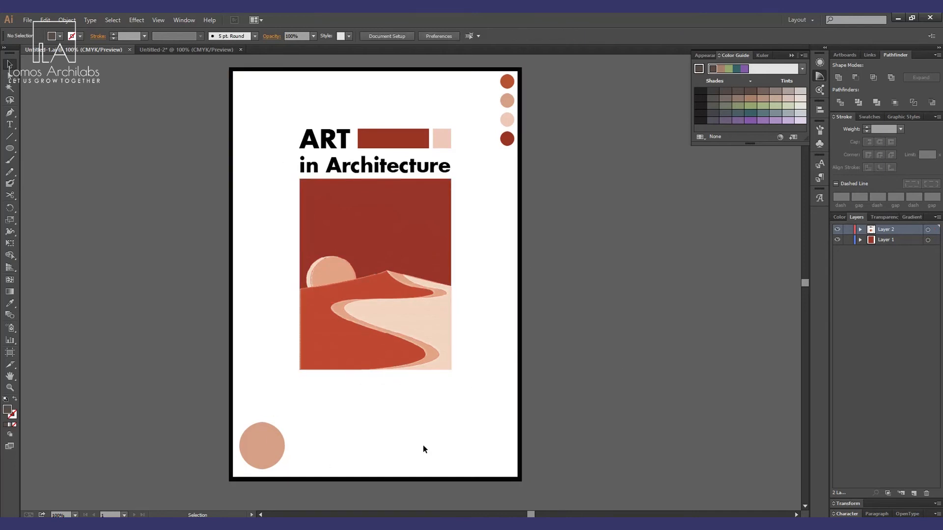
pyautogui.click(175, 49)
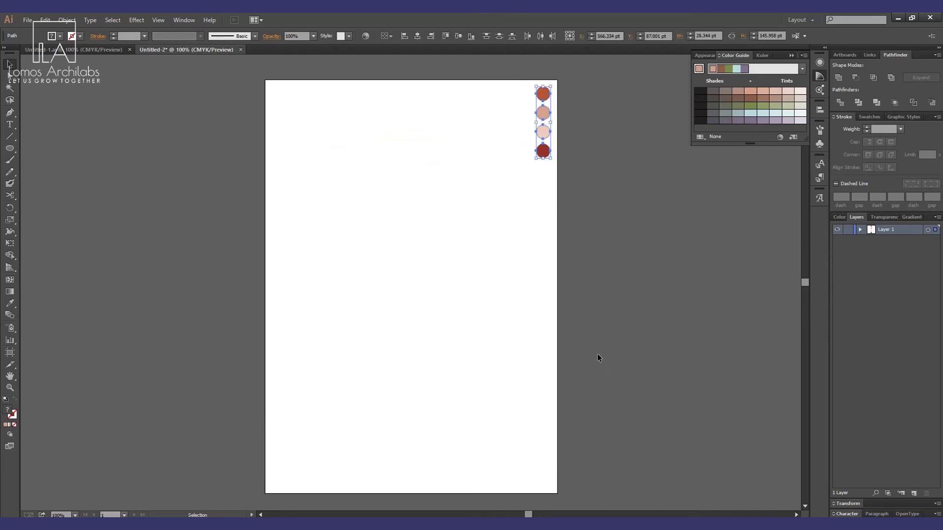
pyautogui.click(356, 293)
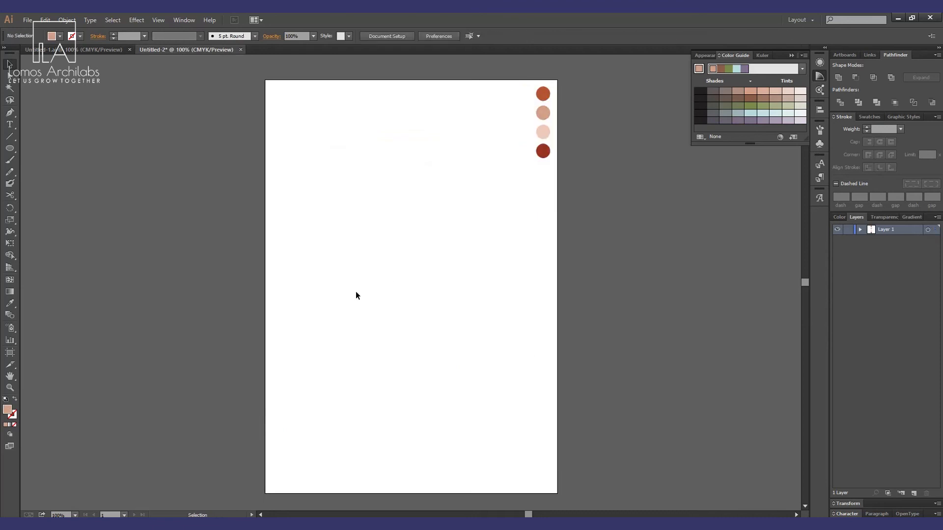
# Draw a rectangle about 347 × 396 pt in the lower middle of the artboard.
pyautogui.press('u')
pyautogui.moveTo(8, 150); pyautogui.dragTo(54, 152)
pyautogui.moveTo(326, 243); pyautogui.dragTo(497, 437)
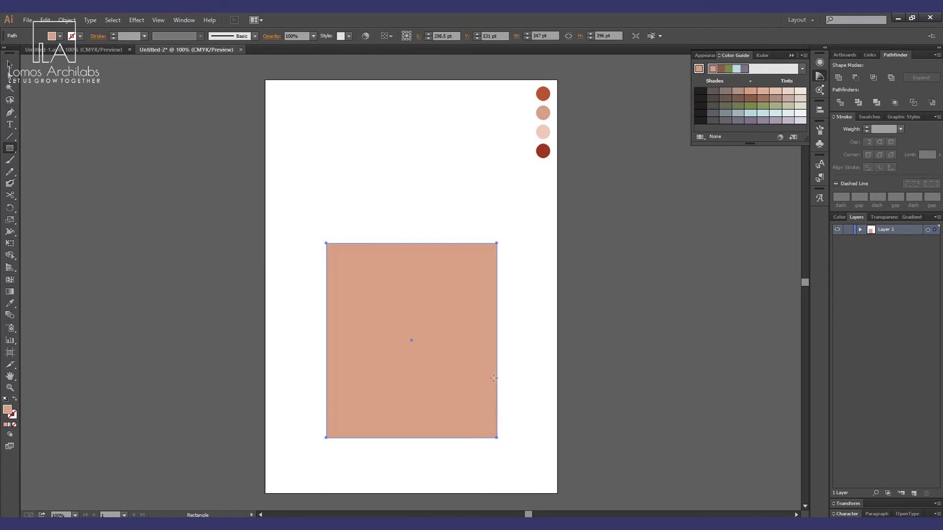
pyautogui.press('i')
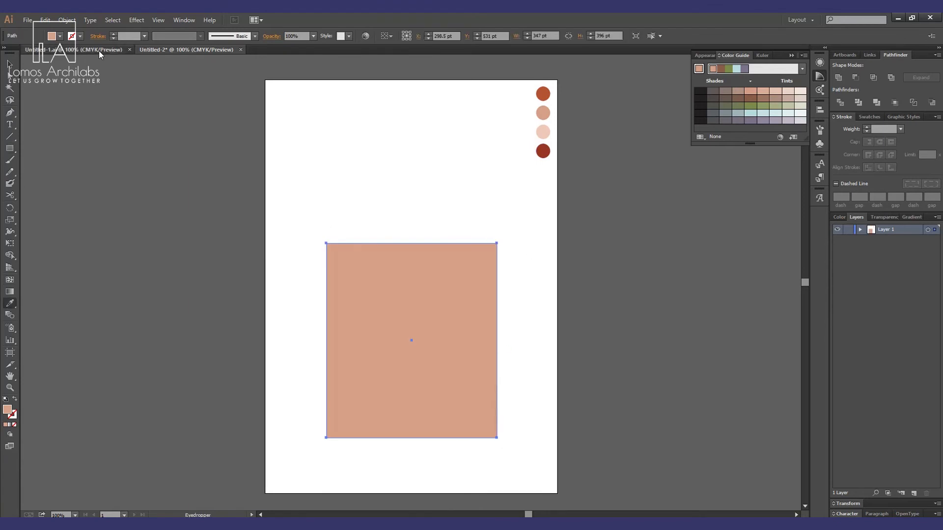
pyautogui.click(74, 50)
pyautogui.click(423, 210)
pyautogui.click(190, 49)
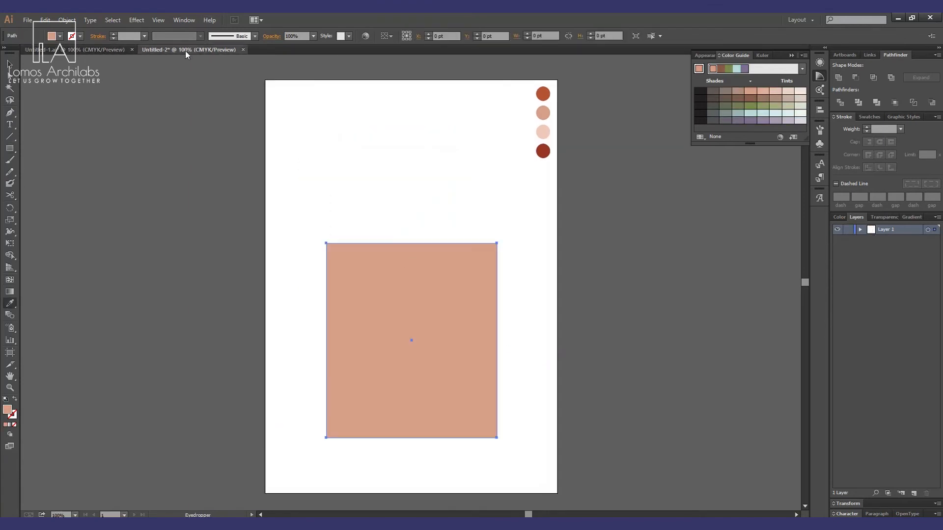
# Fill the rectangle with the dark red sampled from the bottom palette circle using the Eyedropper.
pyautogui.press('v')
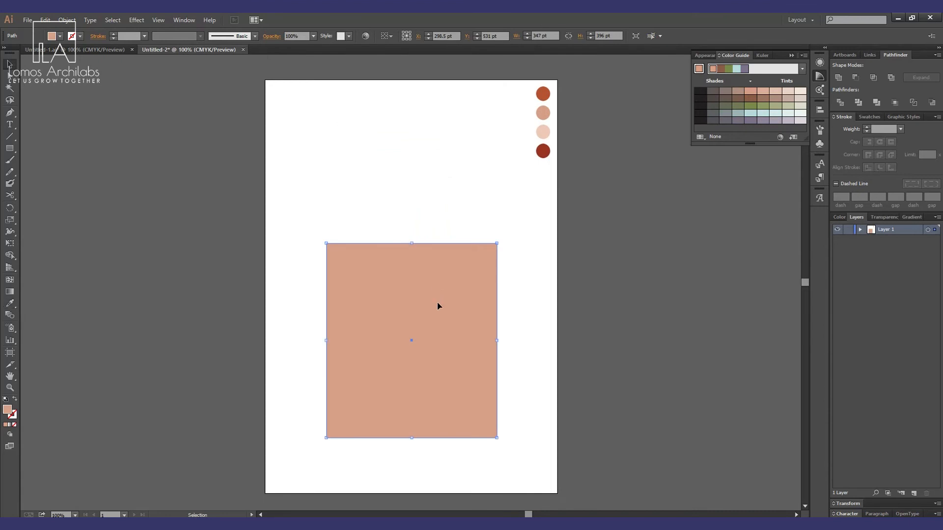
pyautogui.press('i')
pyautogui.click(542, 150)
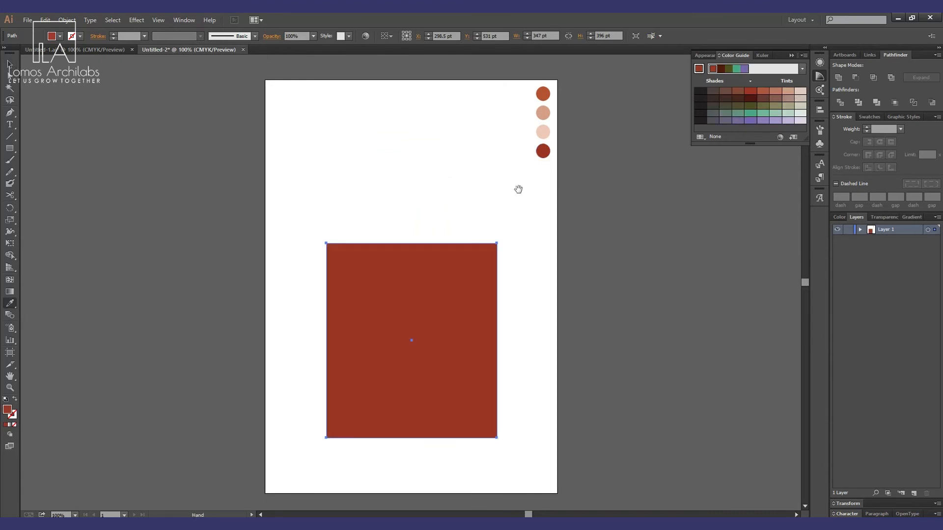
# Move the red rectangle up and stretch its bottom edge down to make it taller.
pyautogui.press('v')
pyautogui.click(517, 188)
pyautogui.moveTo(418, 336); pyautogui.dragTo(419, 287)
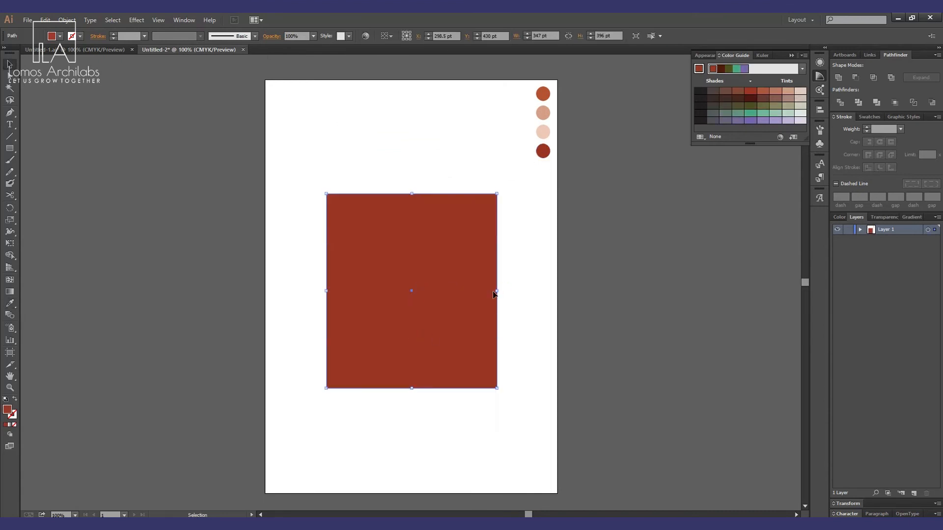
pyautogui.moveTo(498, 291); pyautogui.dragTo(501, 292)
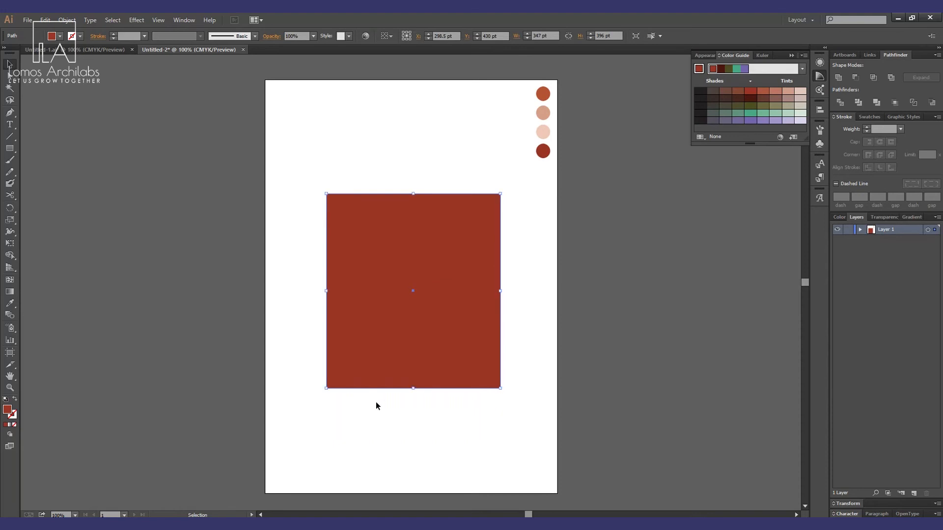
pyautogui.moveTo(414, 389); pyautogui.dragTo(414, 414)
pyautogui.moveTo(423, 357); pyautogui.dragTo(423, 355)
pyautogui.click(650, 350)
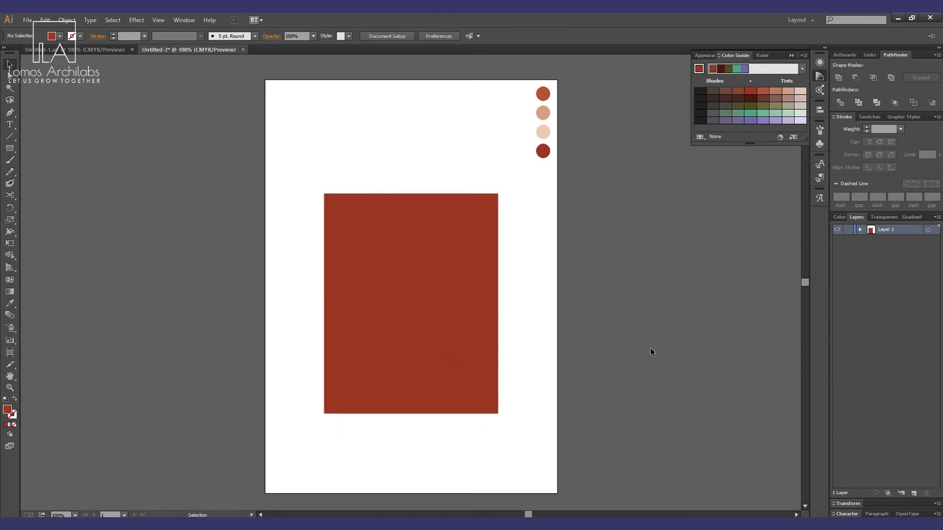
# Draw a closed dune shape with the Pen tool over the rectangle's lower part, with a curved ridge peaking near the middle.
pyautogui.press('p')
pyautogui.click(324, 414)
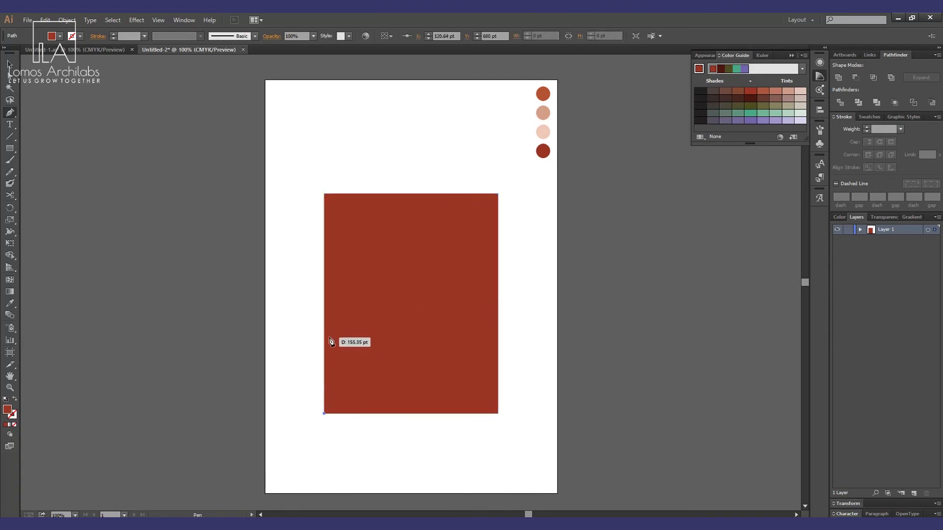
pyautogui.click(324, 311)
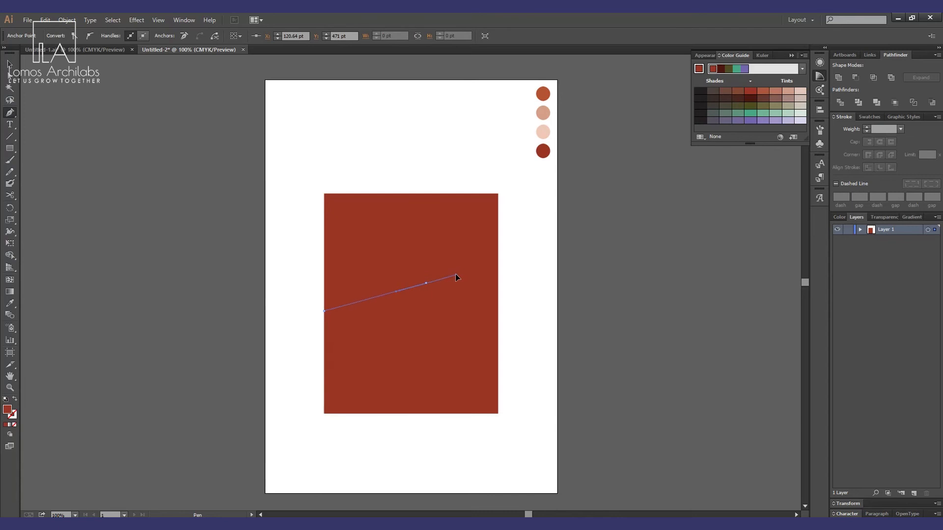
pyautogui.moveTo(470, 266); pyautogui.dragTo(479, 260)
pyautogui.click(528, 323)
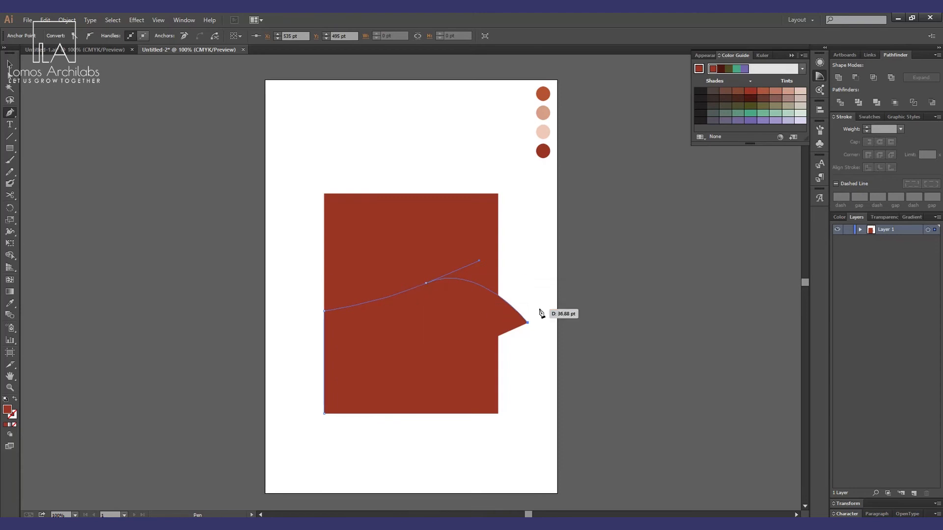
pyautogui.press('ctrl')
pyautogui.hotkey('ctrl', 'z')
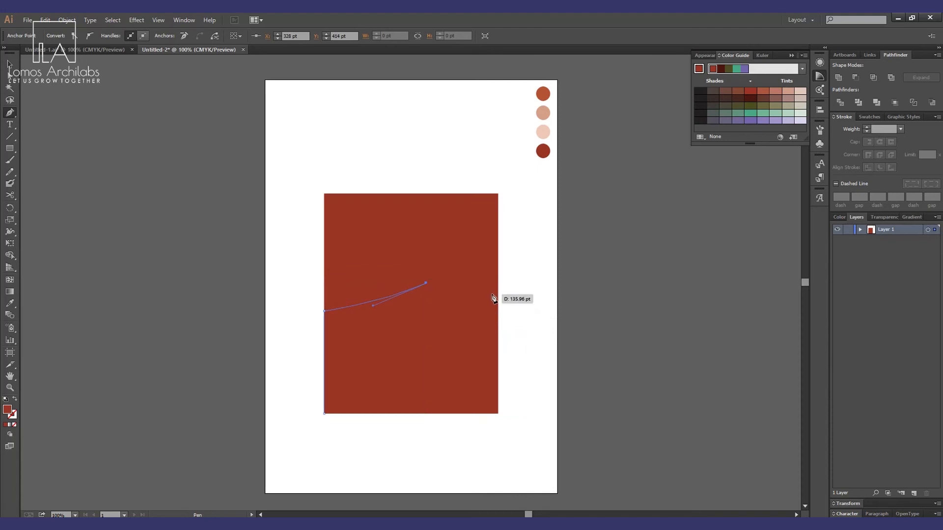
pyautogui.click(499, 300)
pyautogui.click(498, 414)
pyautogui.click(324, 413)
pyautogui.keyDown('shift'); pyautogui.click(324, 414); pyautogui.keyUp('shift')
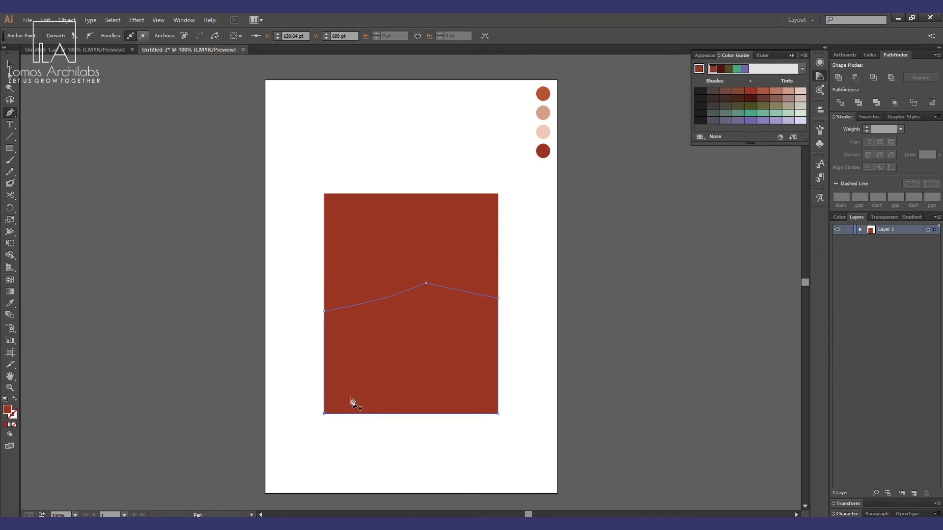
# Fill the dune shape with the orange sampled from the top palette circle.
pyautogui.click(9, 65)
pyautogui.click(118, 140)
pyautogui.click(453, 384)
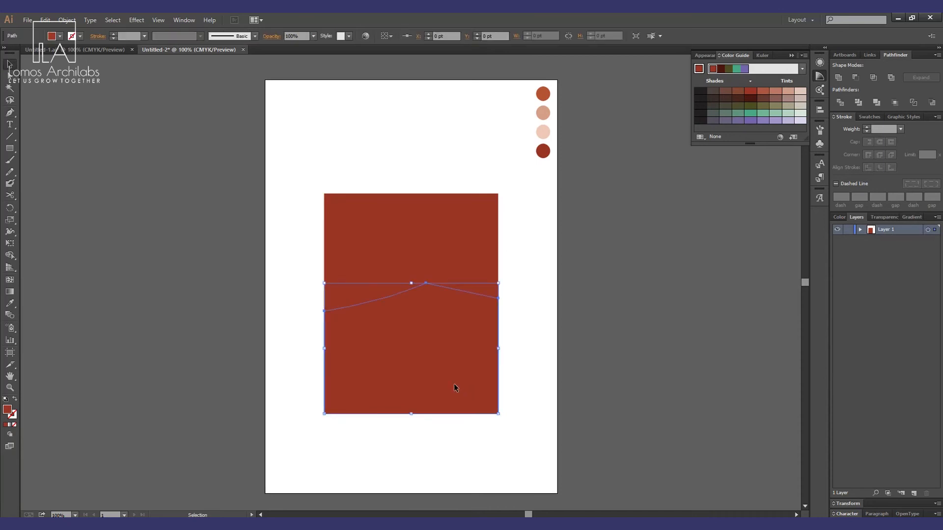
pyautogui.press('i')
pyautogui.click(542, 113)
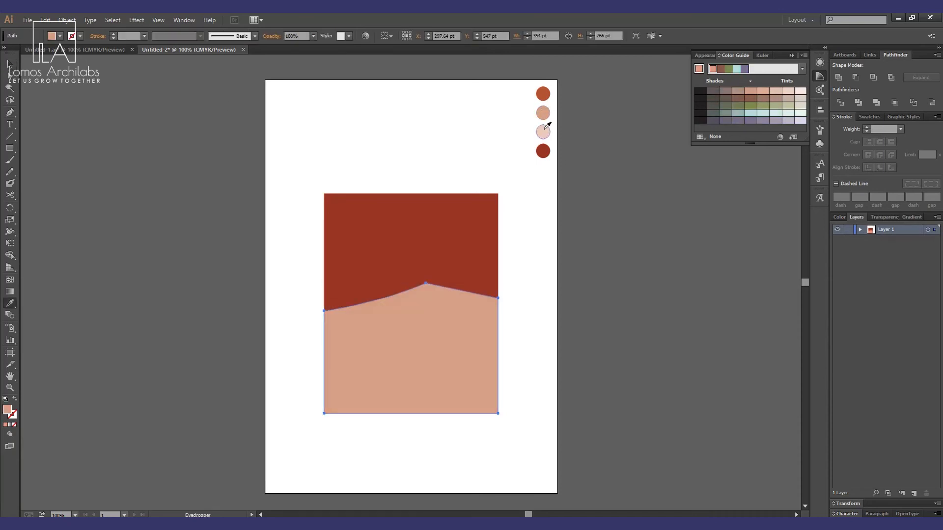
pyautogui.click(101, 47)
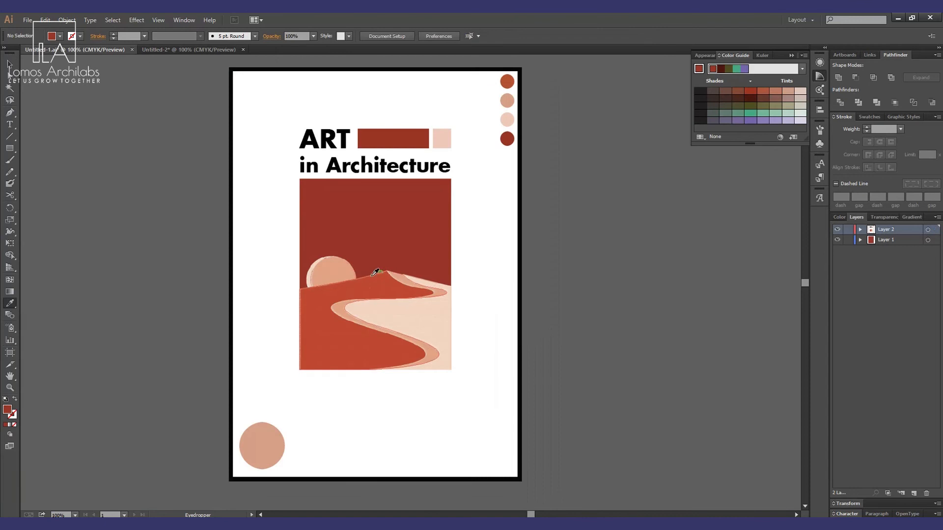
pyautogui.click(221, 50)
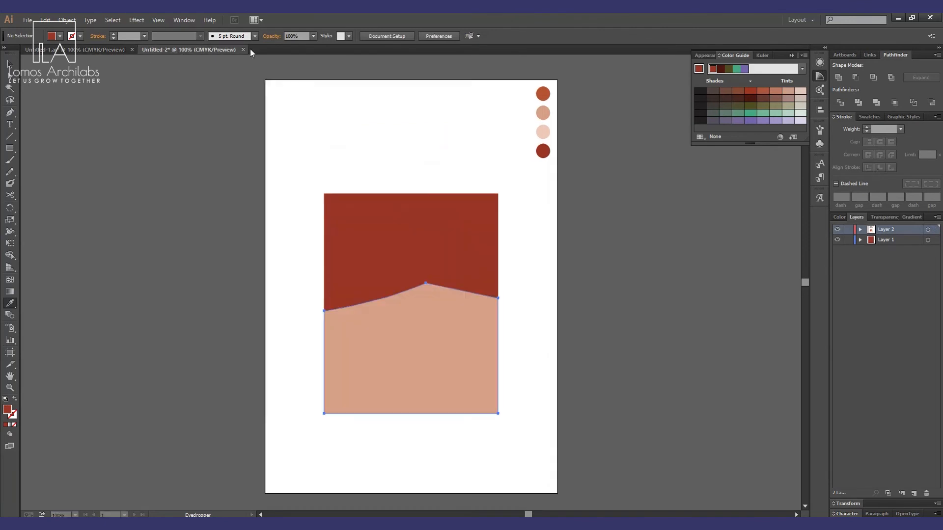
pyautogui.click(548, 90)
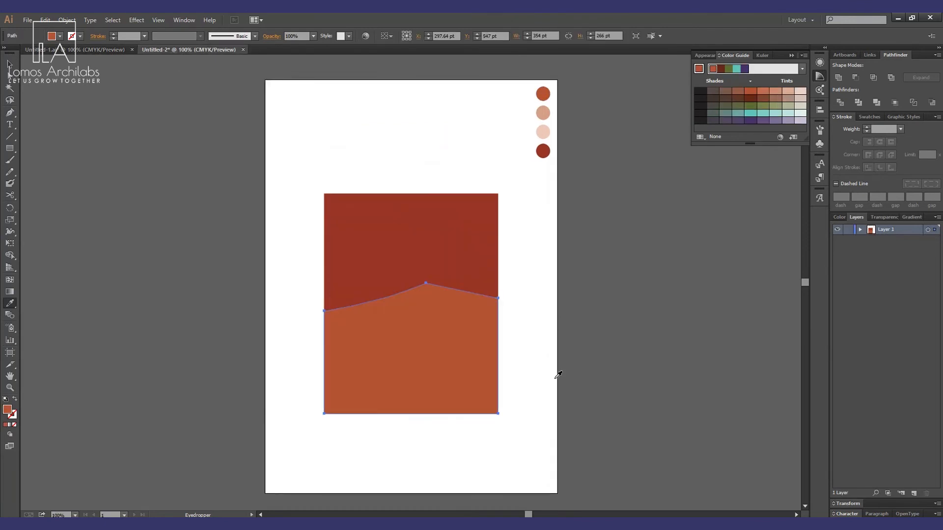
# Start a Pen path at the dune peak, curving it down along the right side into an S-shape.
pyautogui.press('v')
pyautogui.click(525, 399)
pyautogui.press('p')
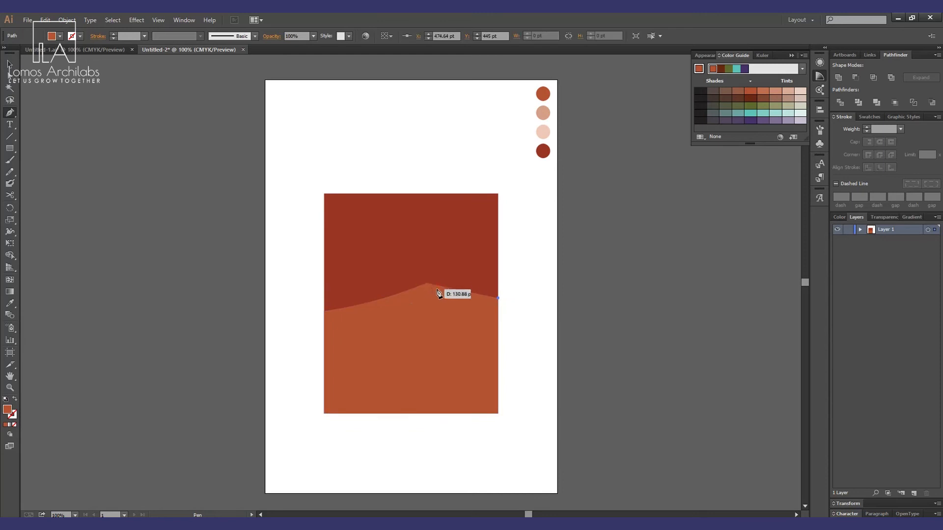
pyautogui.moveTo(426, 283); pyautogui.dragTo(508, 318)
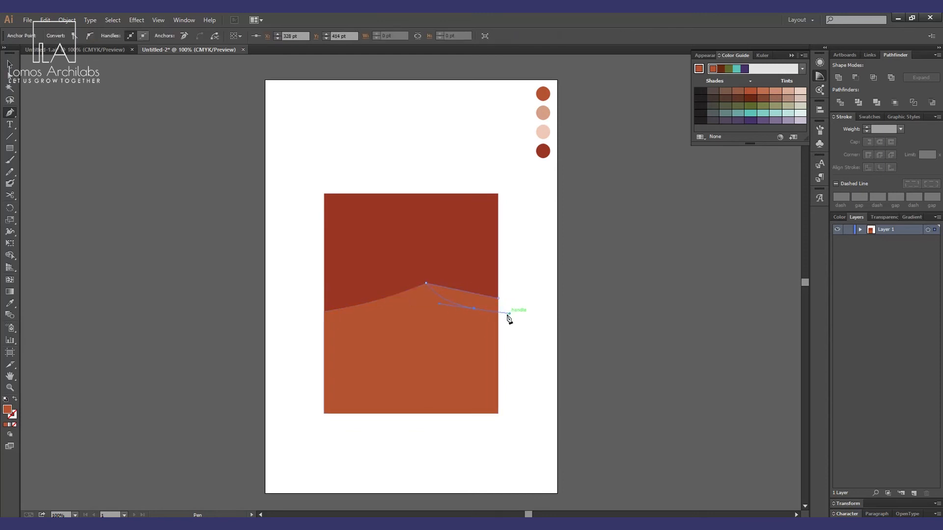
pyautogui.click(467, 324)
pyautogui.moveTo(371, 381); pyautogui.dragTo(386, 390)
pyautogui.moveTo(423, 425); pyautogui.dragTo(426, 467)
pyautogui.hotkey('ctrl', 'z')
pyautogui.click(372, 382)
pyautogui.moveTo(444, 414); pyautogui.dragTo(389, 430)
pyautogui.press('ctrl')
pyautogui.hotkey('ctrl', 'z')
pyautogui.hotkey('ctrl', 'z')
pyautogui.hotkey('ctrl', 'z')
pyautogui.hotkey('ctrl', 'z')
# Continue the S-curve down to the bottom edge and close the shape along the rectangle's right edge.
pyautogui.moveTo(355, 362); pyautogui.dragTo(364, 379)
pyautogui.moveTo(458, 414); pyautogui.dragTo(379, 437)
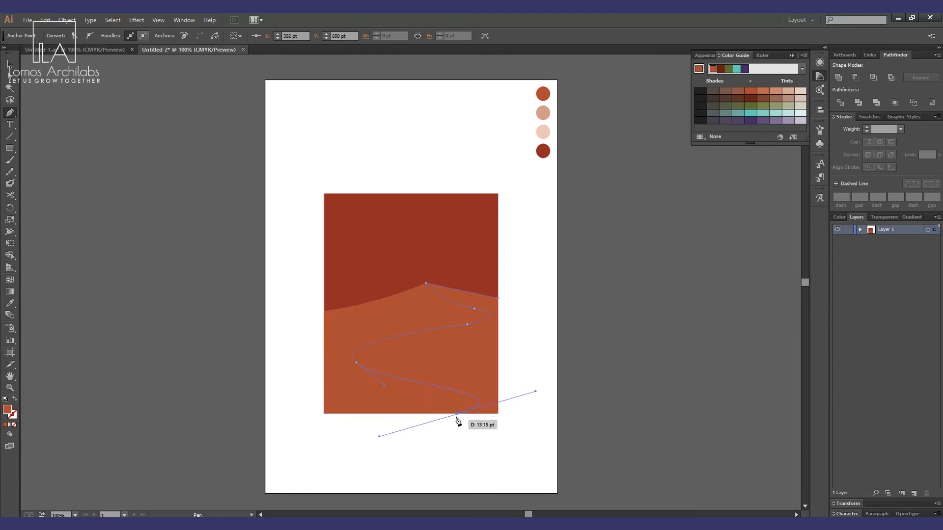
pyautogui.click(498, 414)
pyautogui.click(498, 298)
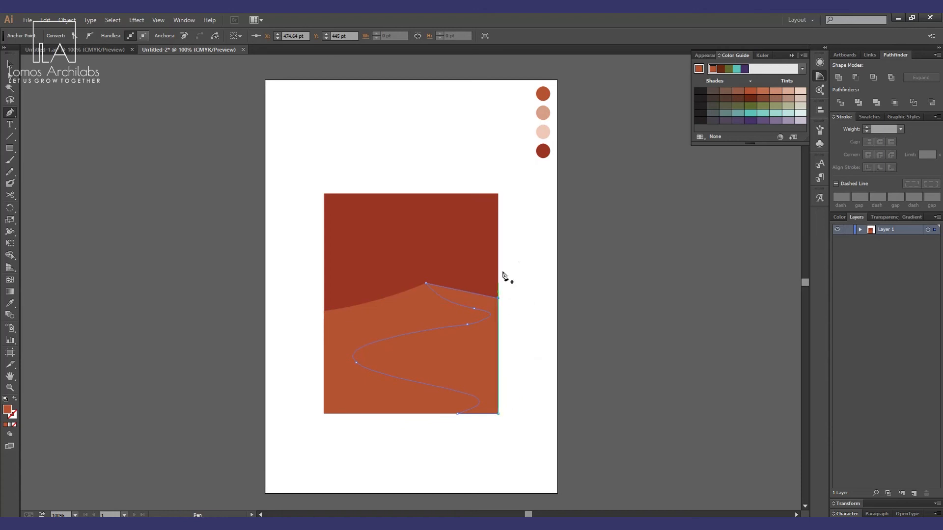
# Fill the S-curved sand shape with the light pink sampled from the third palette circle.
pyautogui.press('i')
pyautogui.click(542, 113)
pyautogui.press('v')
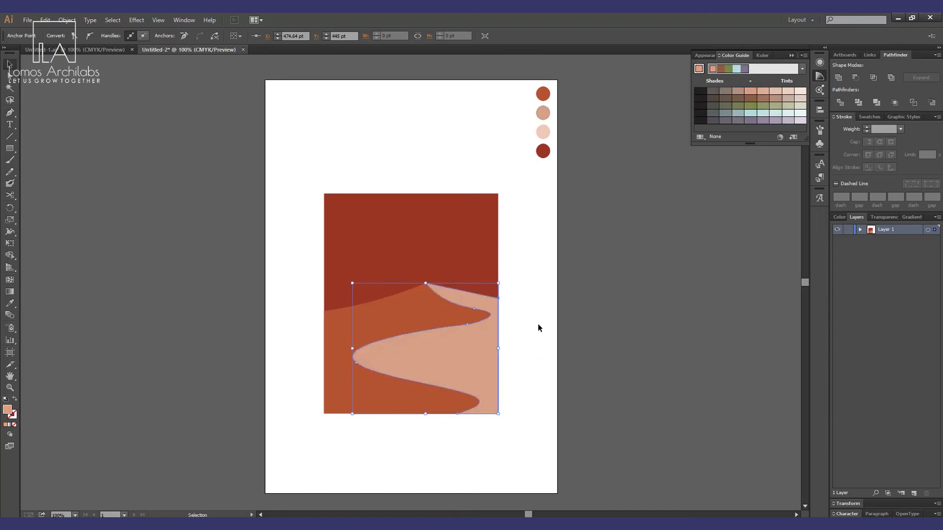
pyautogui.click(538, 325)
pyautogui.click(455, 358)
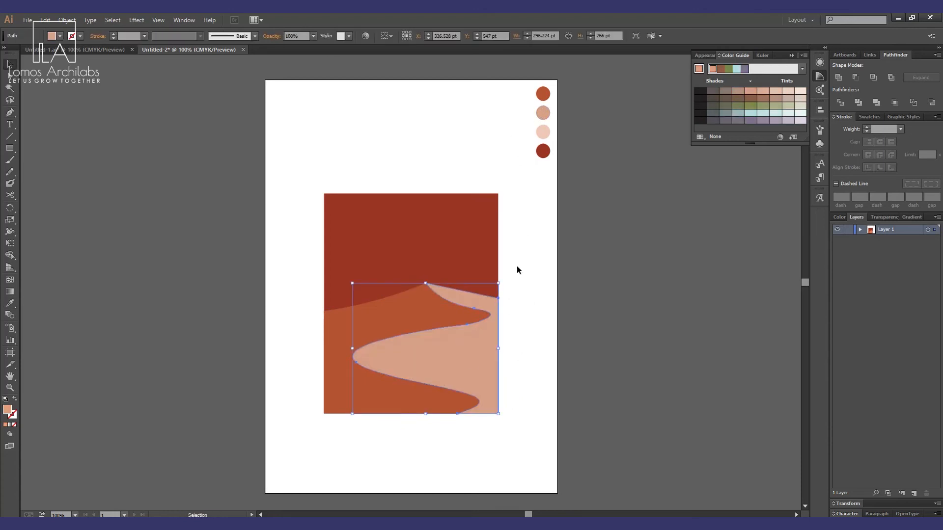
pyautogui.press('i')
pyautogui.click(543, 132)
pyautogui.press('a')
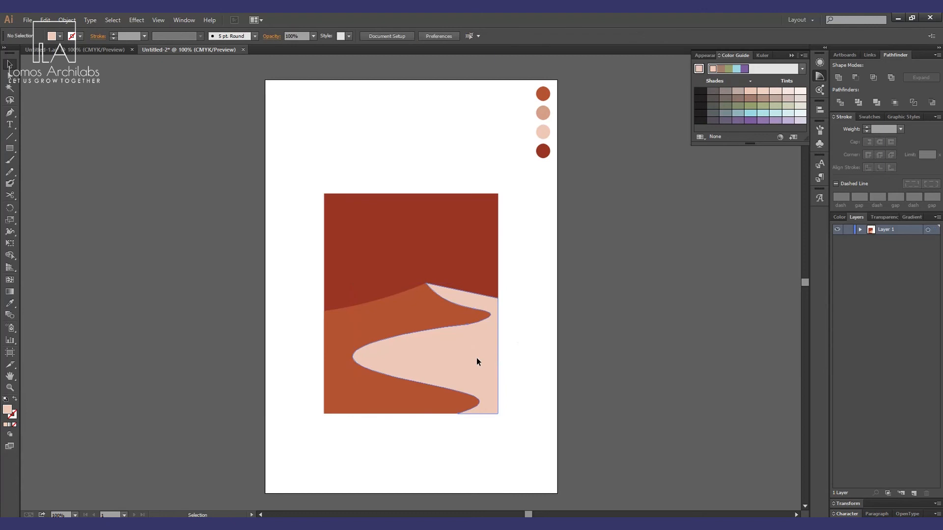
pyautogui.press('v')
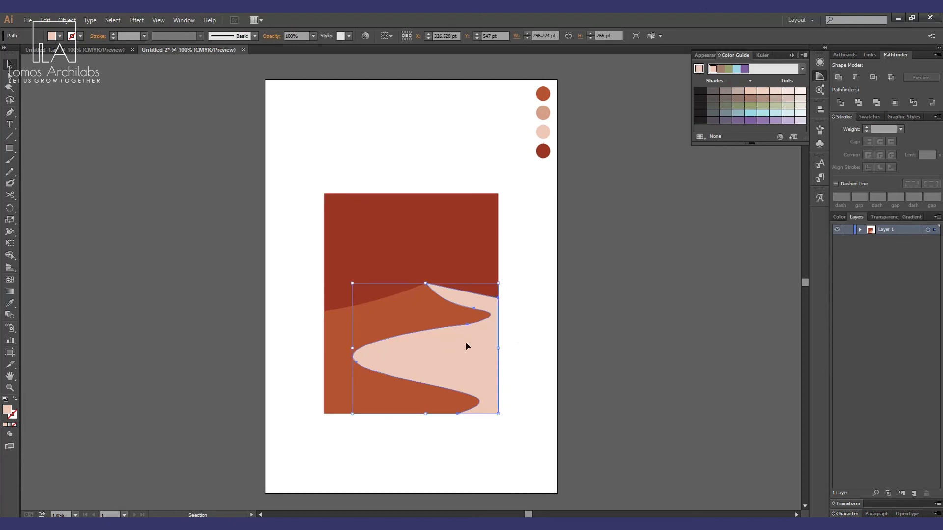
pyautogui.click(519, 353)
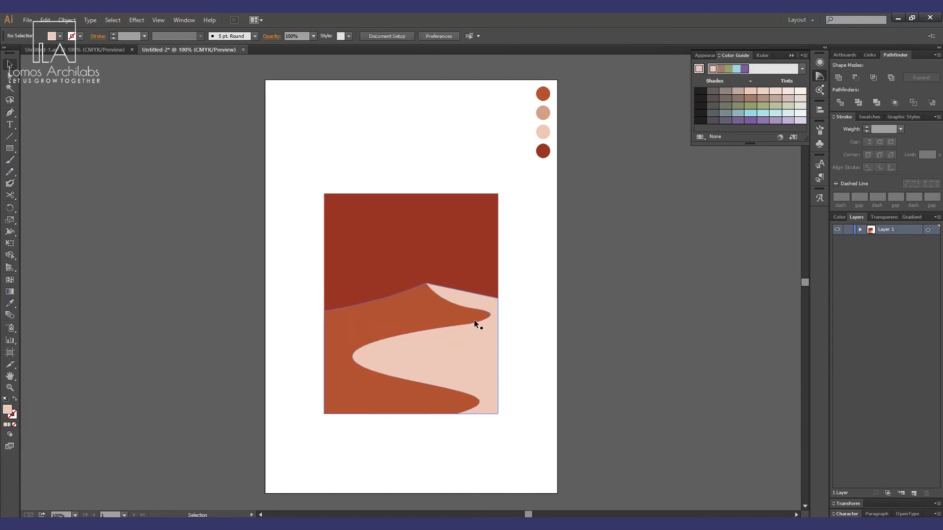
# Adjust the anchor handles along the sand shape's right-side curve and bottom corner to refine the S-curve.
pyautogui.press('a')
pyautogui.click(462, 369)
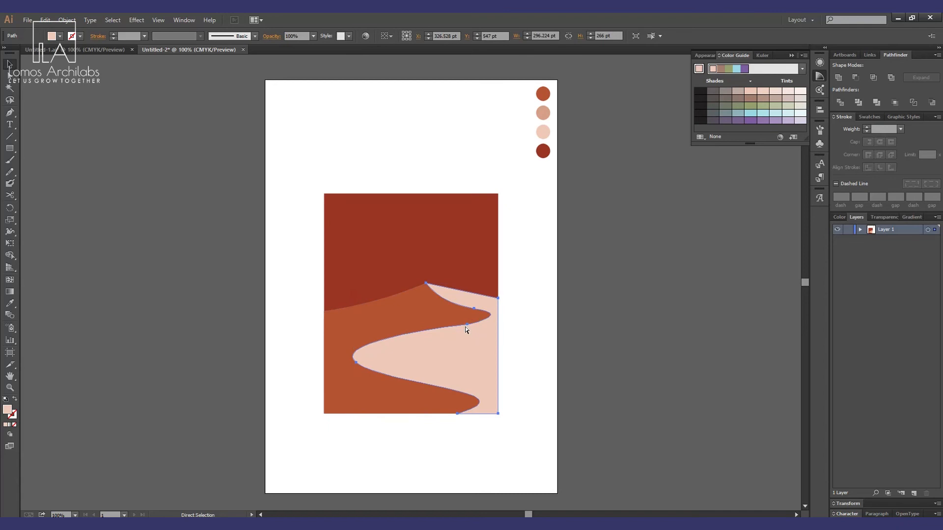
pyautogui.click(466, 325)
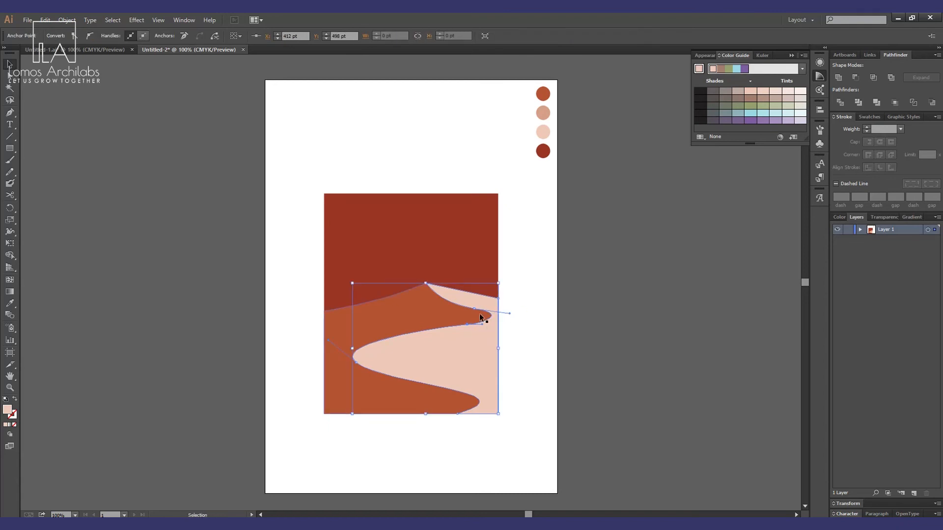
pyautogui.click(473, 309)
pyautogui.moveTo(509, 313); pyautogui.dragTo(513, 313)
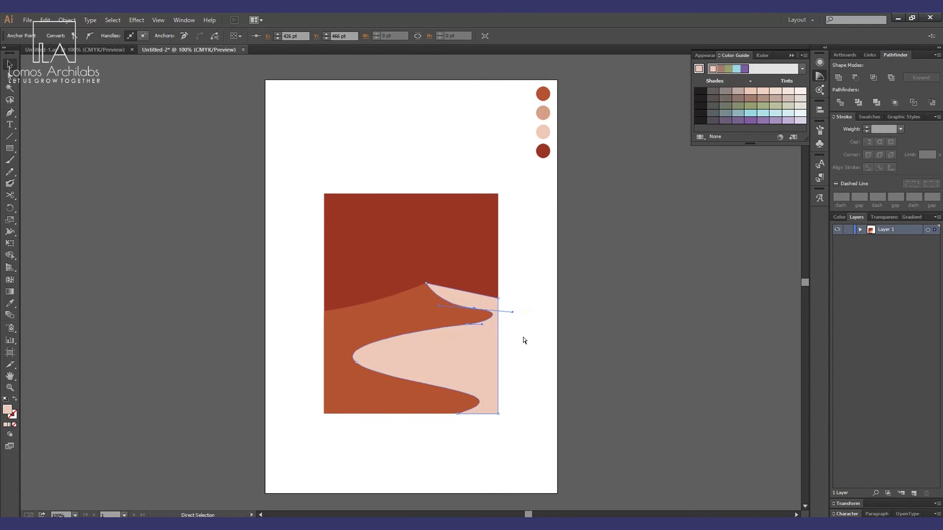
pyautogui.click(457, 414)
pyautogui.moveTo(538, 392); pyautogui.dragTo(539, 400)
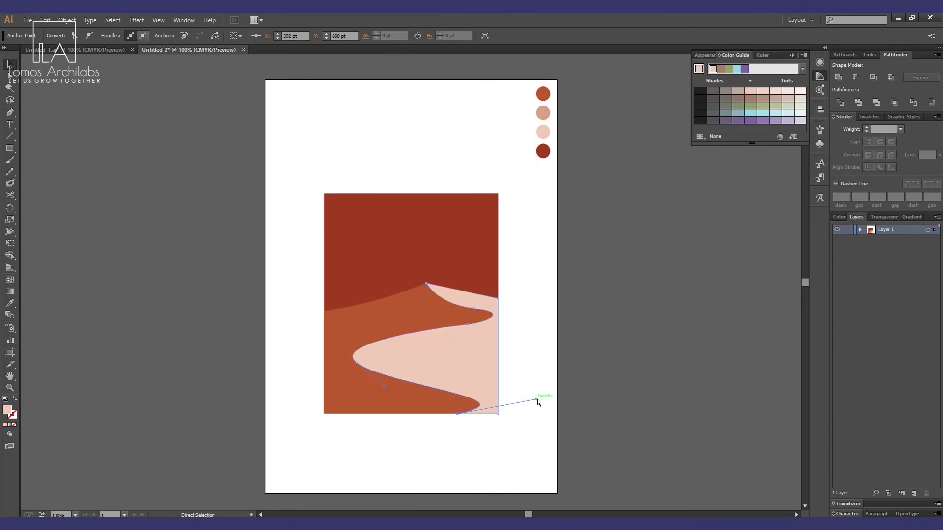
pyautogui.press('v')
pyautogui.click(538, 436)
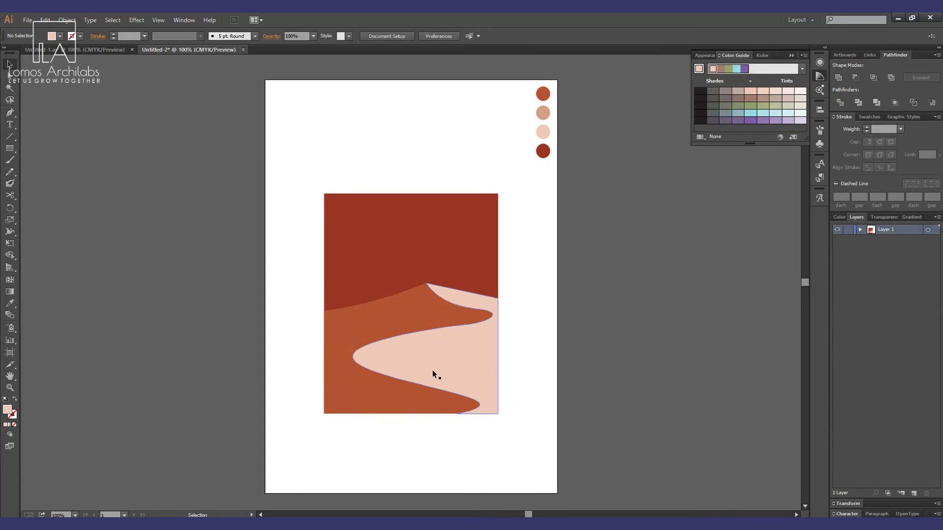
# Duplicate the light pink sand shape and offset the copy slightly to the right.
pyautogui.press('a')
pyautogui.click(479, 368)
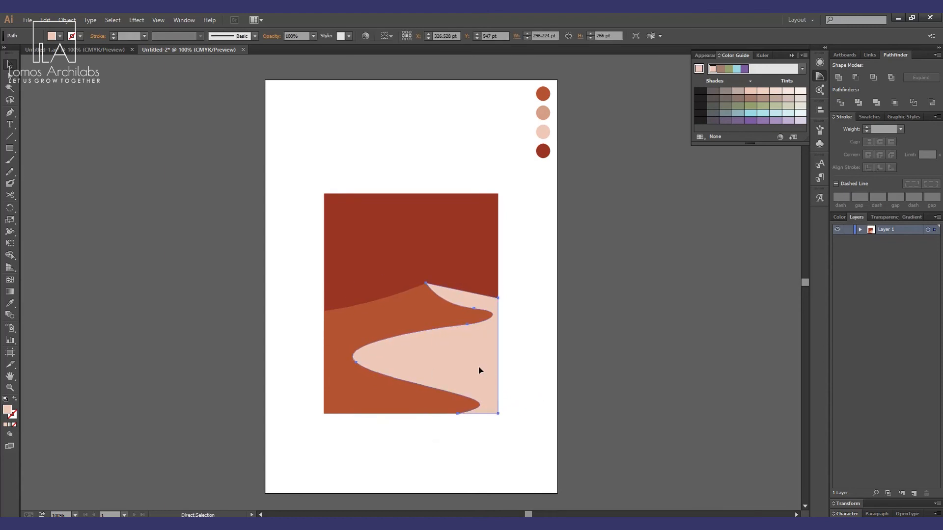
pyautogui.click(543, 341)
pyautogui.moveTo(449, 357); pyautogui.dragTo(467, 362)
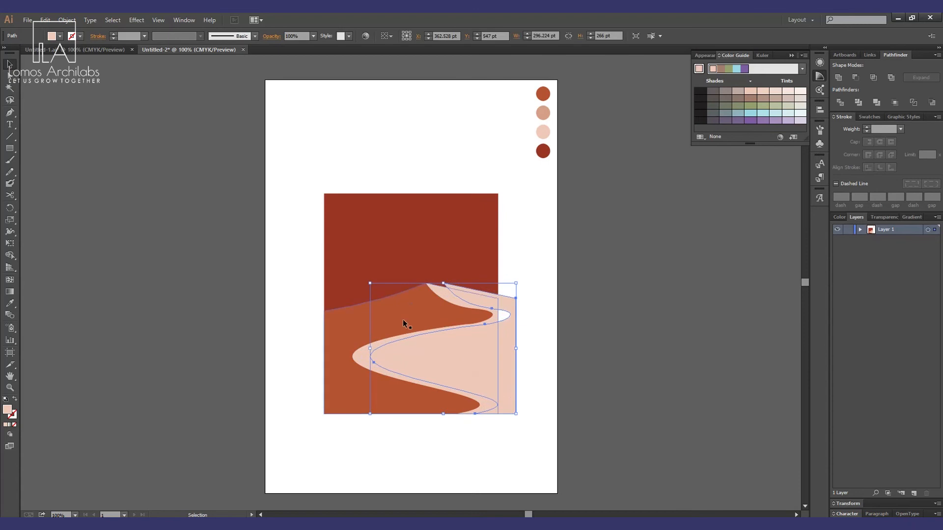
# Fill the offset copy with the tan sampled from the second palette circle.
pyautogui.press('i')
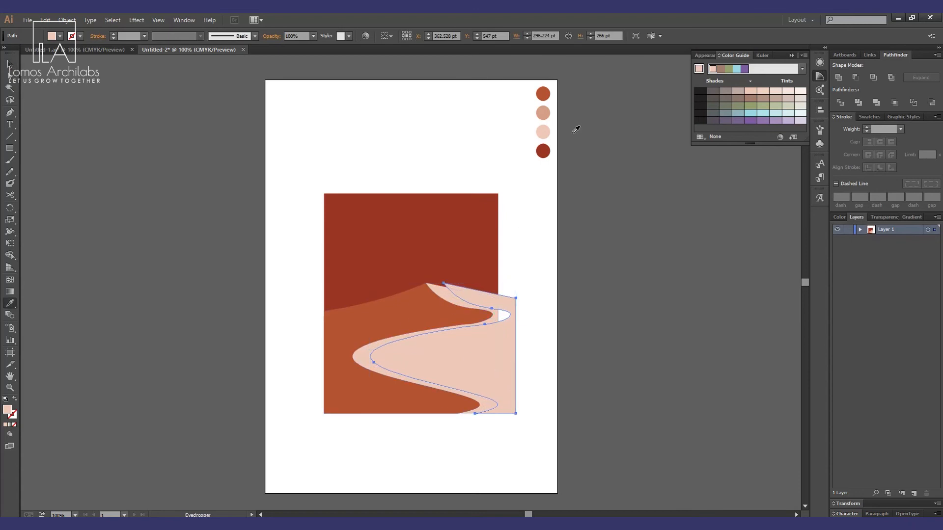
pyautogui.click(542, 113)
pyautogui.press('v')
pyautogui.click(536, 407)
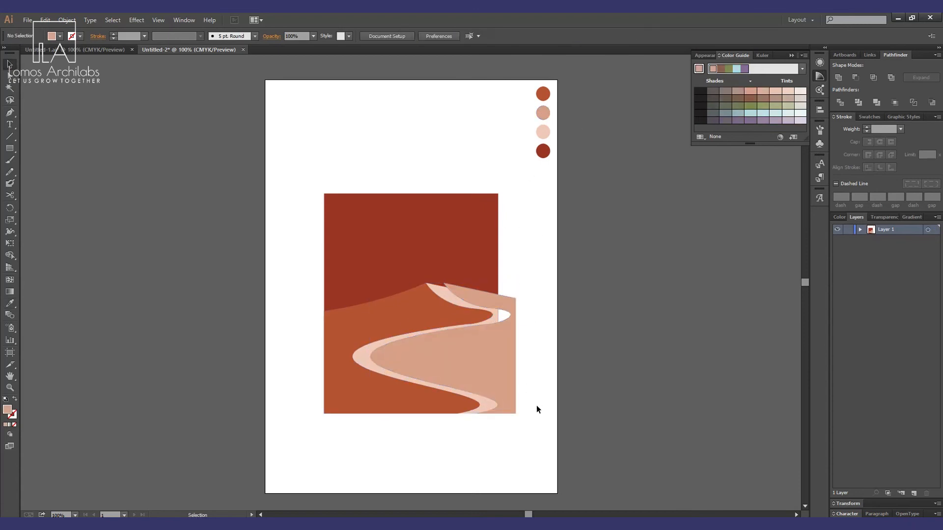
# Compare with the reference poster, zooming in on its dune area, then return to the working document.
pyautogui.click(53, 48)
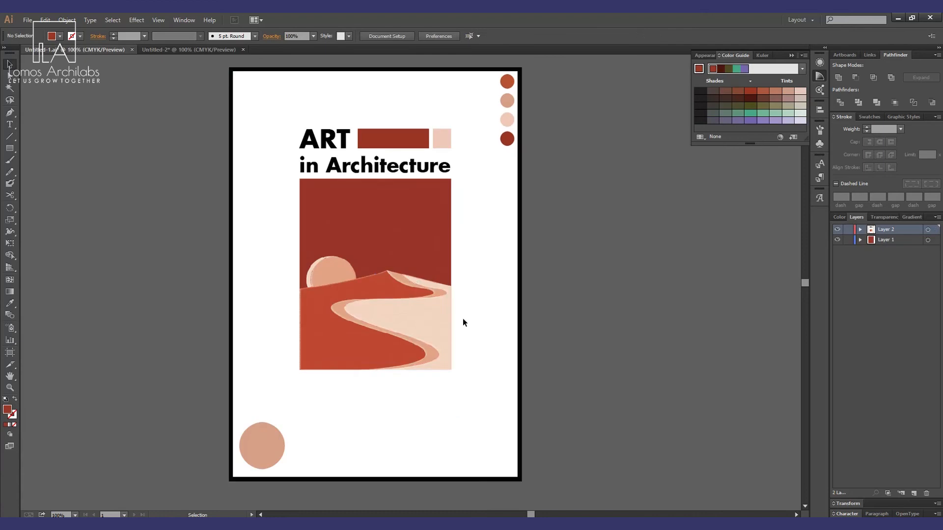
pyautogui.press('z')
pyautogui.moveTo(304, 232); pyautogui.dragTo(479, 413)
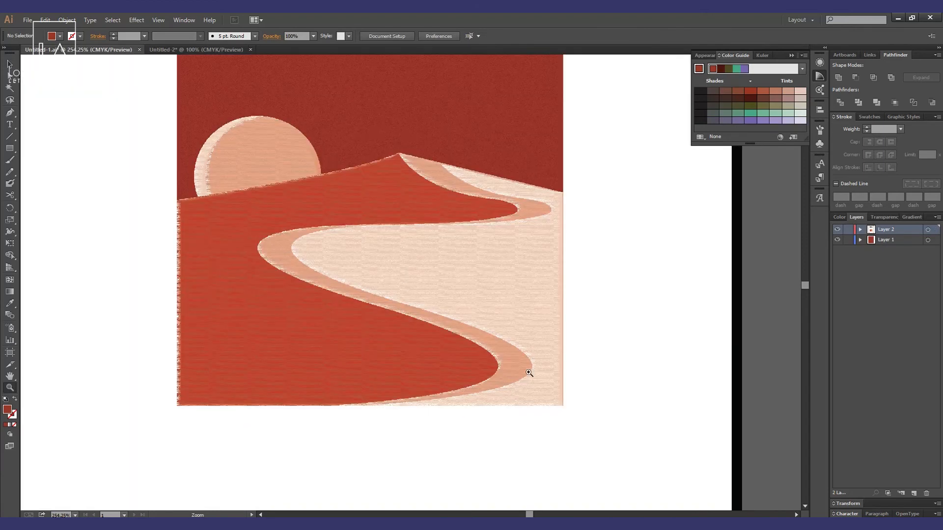
pyautogui.click(196, 49)
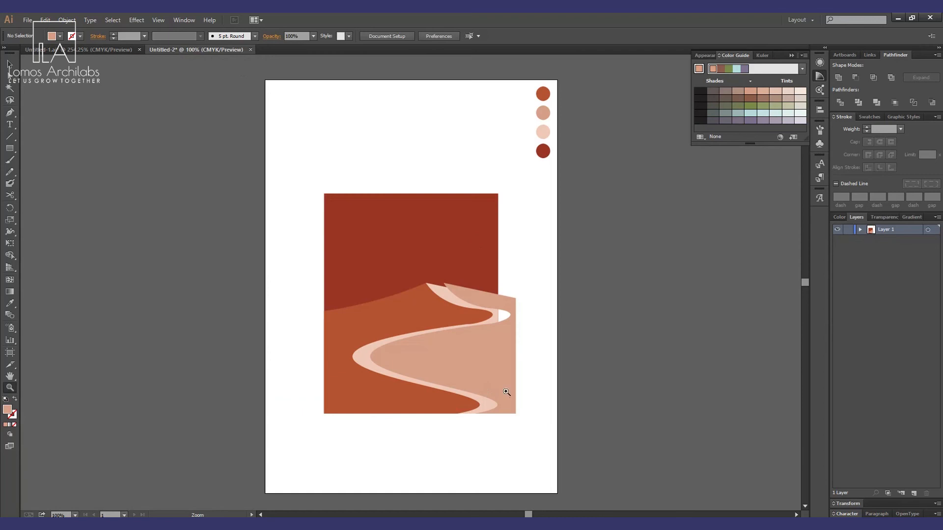
pyautogui.press('v')
pyautogui.click(500, 378)
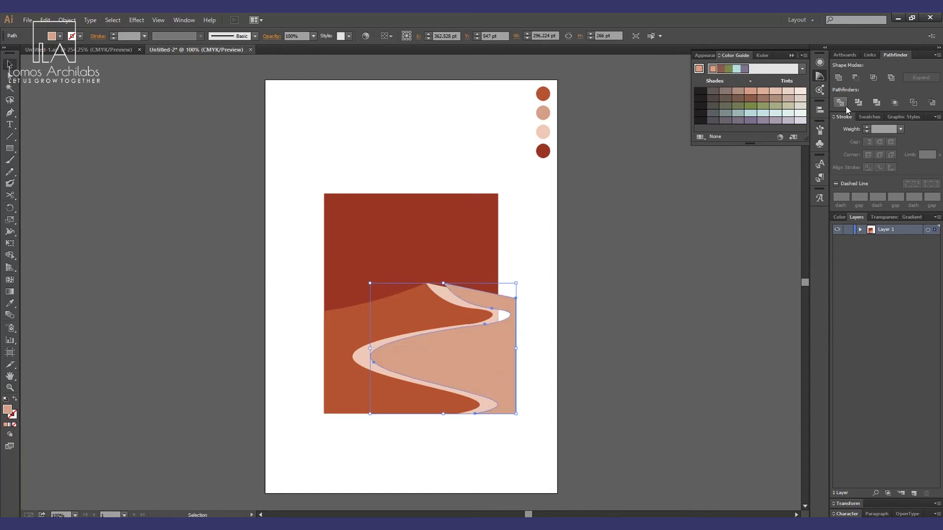
pyautogui.moveTo(461, 375); pyautogui.dragTo(566, 376)
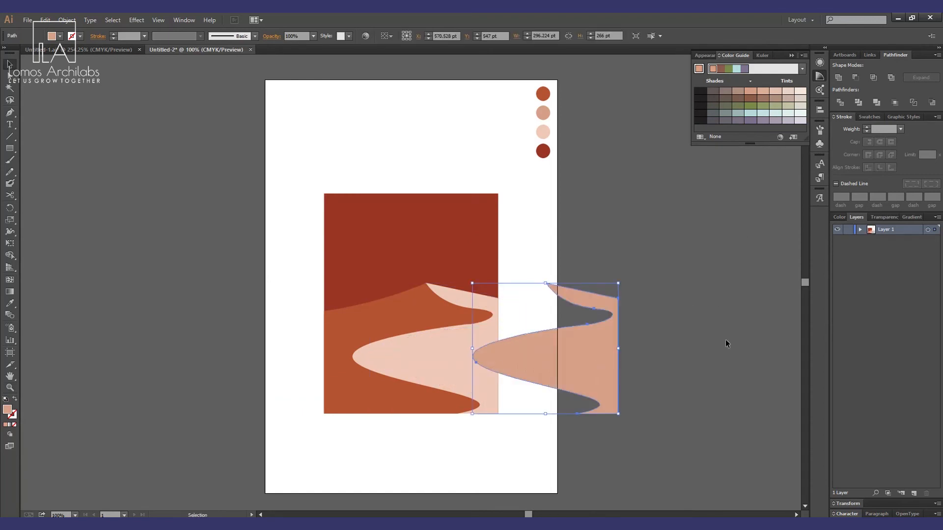
pyautogui.hotkey('ctrl', 'z')
pyautogui.press('a')
pyautogui.hotkey('ctrl', 'z')
pyautogui.press('v')
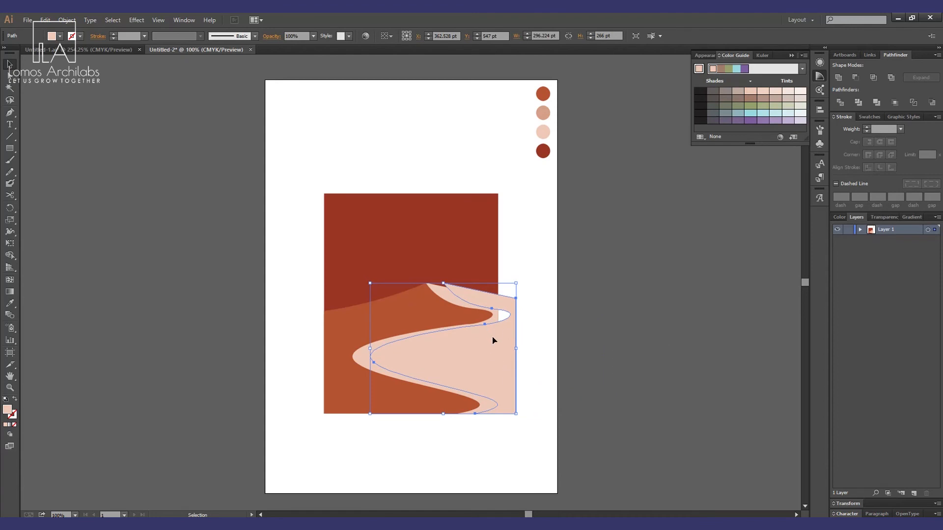
pyautogui.press('a')
pyautogui.hotkey('ctrl', 'v')
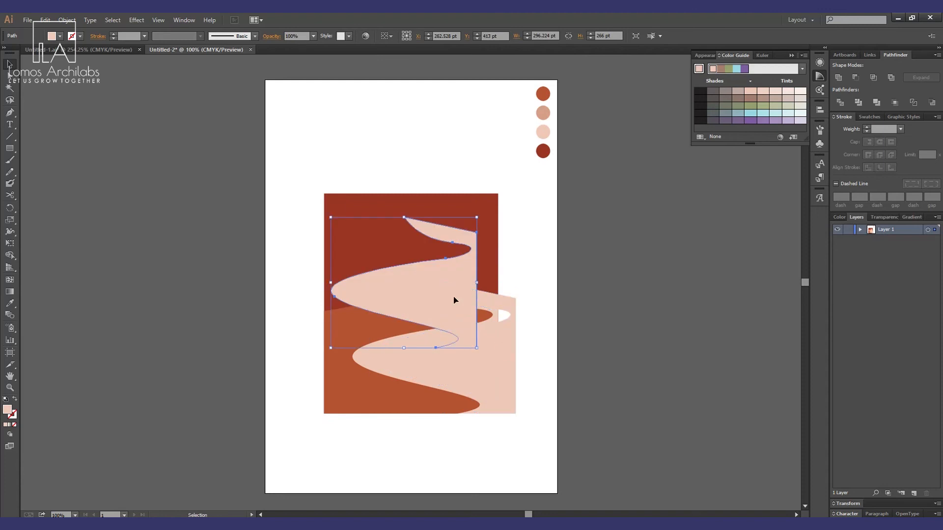
pyautogui.moveTo(445, 289); pyautogui.dragTo(561, 328)
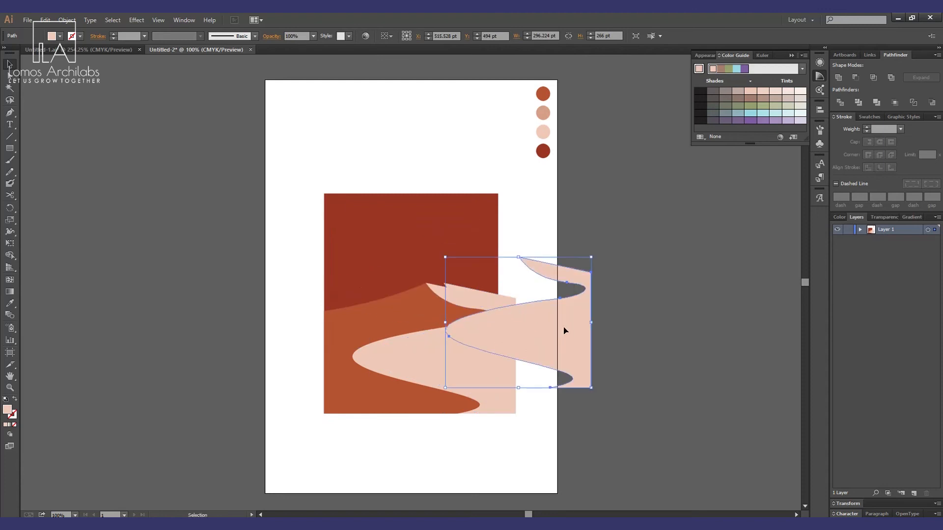
pyautogui.hotkey('ctrl', 'z')
pyautogui.hotkey('ctrl', 'z')
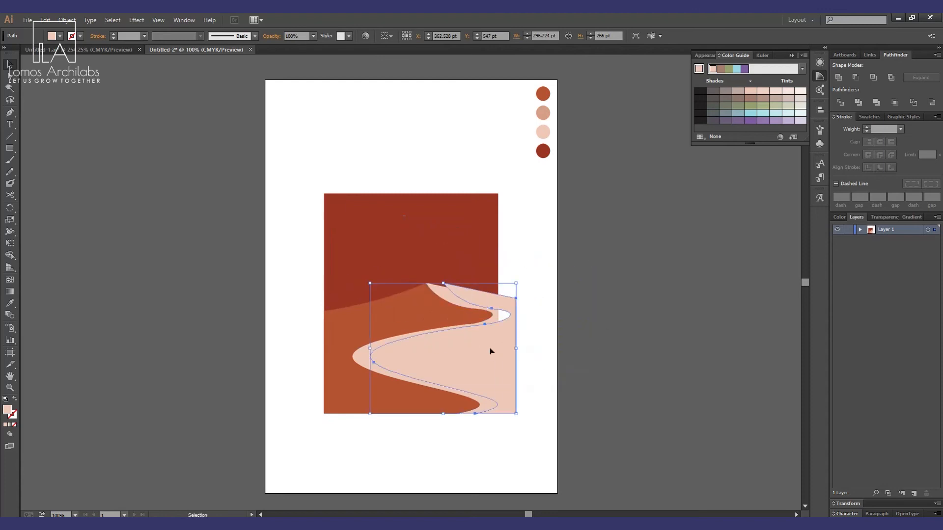
pyautogui.press('a')
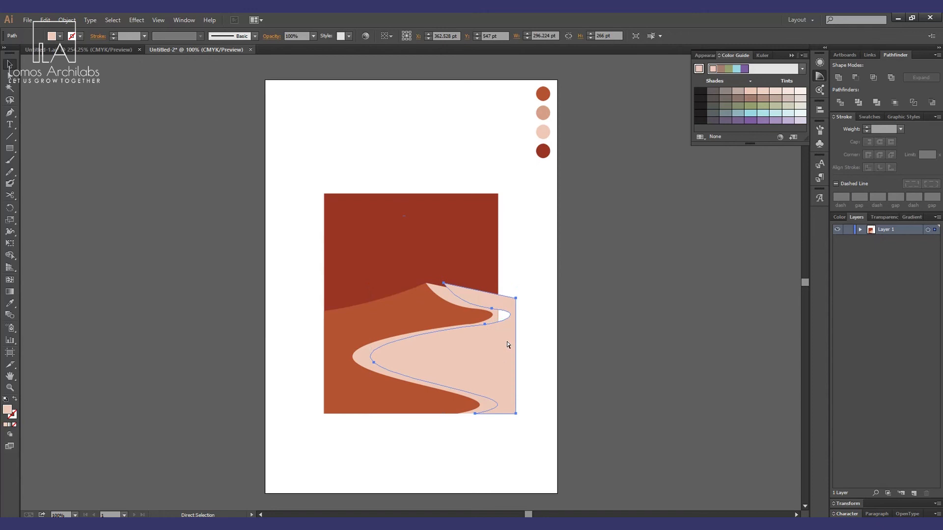
pyautogui.press('v')
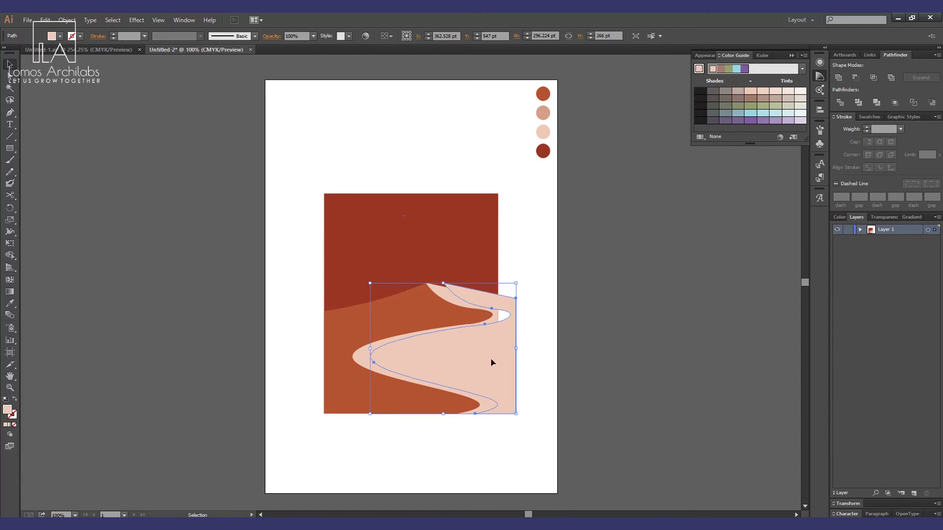
pyautogui.moveTo(492, 362); pyautogui.dragTo(544, 368)
pyautogui.hotkey('ctrl', 'z')
pyautogui.click(551, 399)
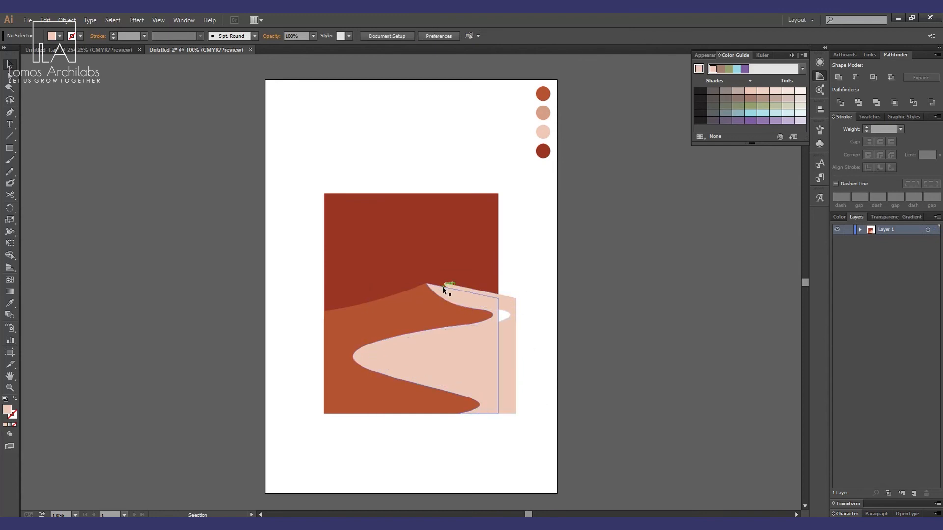
# Select the sand shape together with its offset copy and split them with Pathfinder Divide.
pyautogui.moveTo(450, 284)
pyautogui.mouseDown()
pyautogui.moveTo(512, 301)
pyautogui.moveTo(446, 281)
pyautogui.mouseUp()
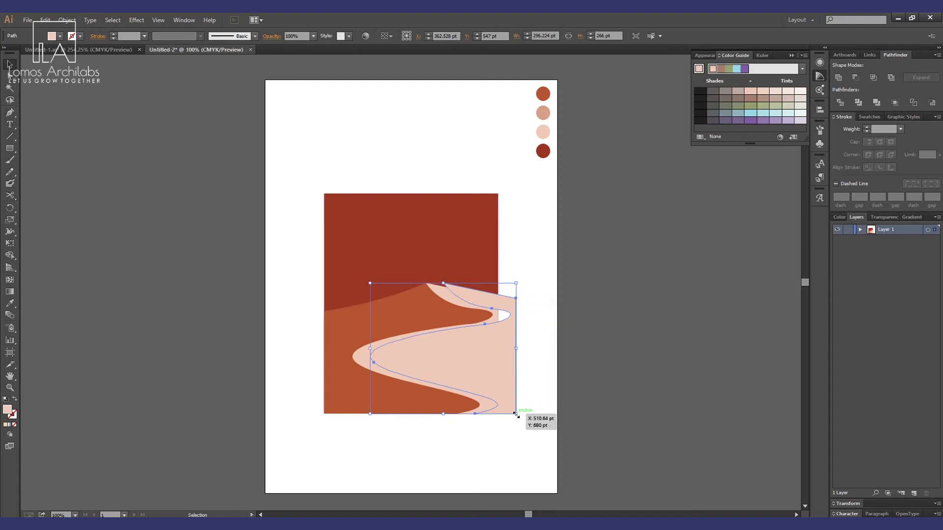
pyautogui.click(497, 444)
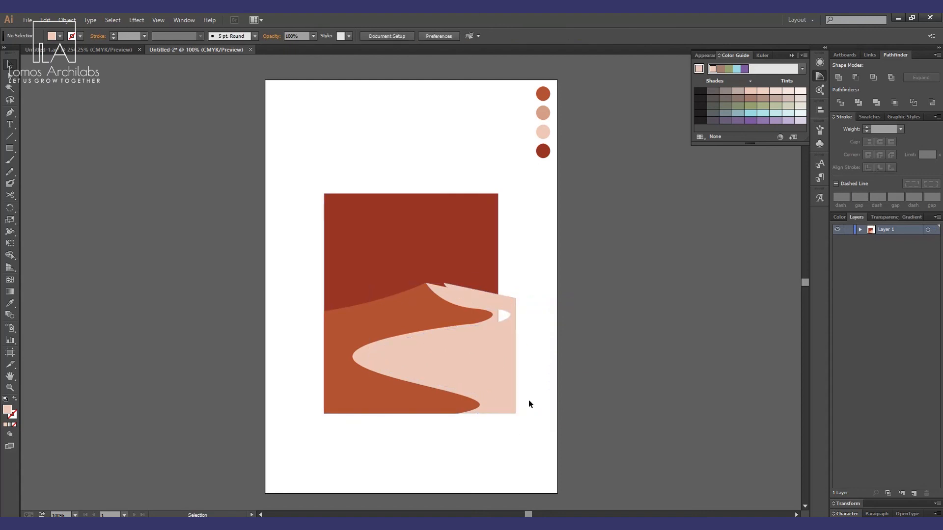
pyautogui.click(482, 300)
pyautogui.press('a')
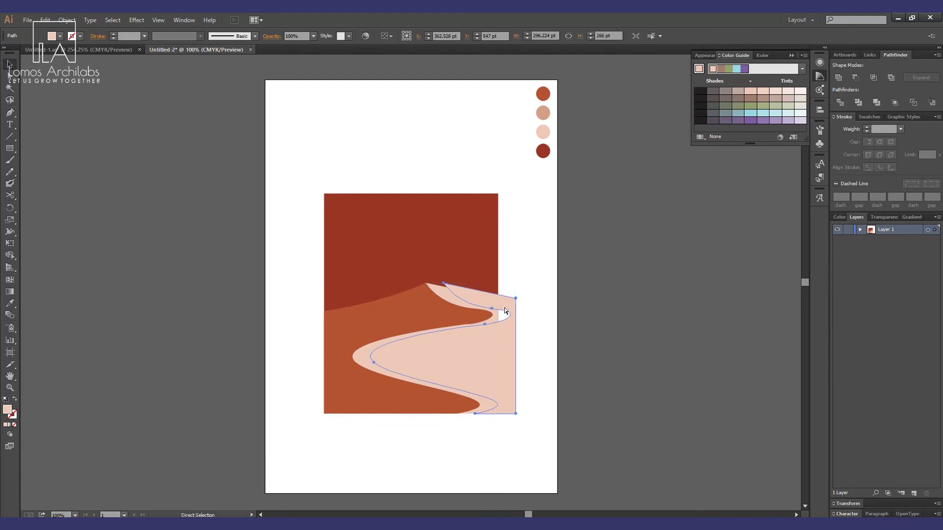
pyautogui.click(441, 293)
pyautogui.press('v')
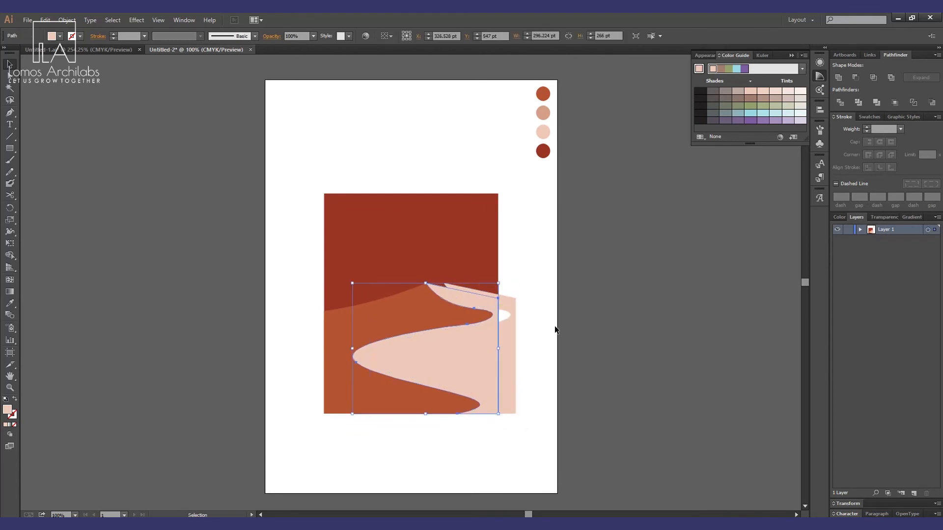
pyautogui.keyDown('shift'); pyautogui.click(507, 300); pyautogui.keyUp('shift')
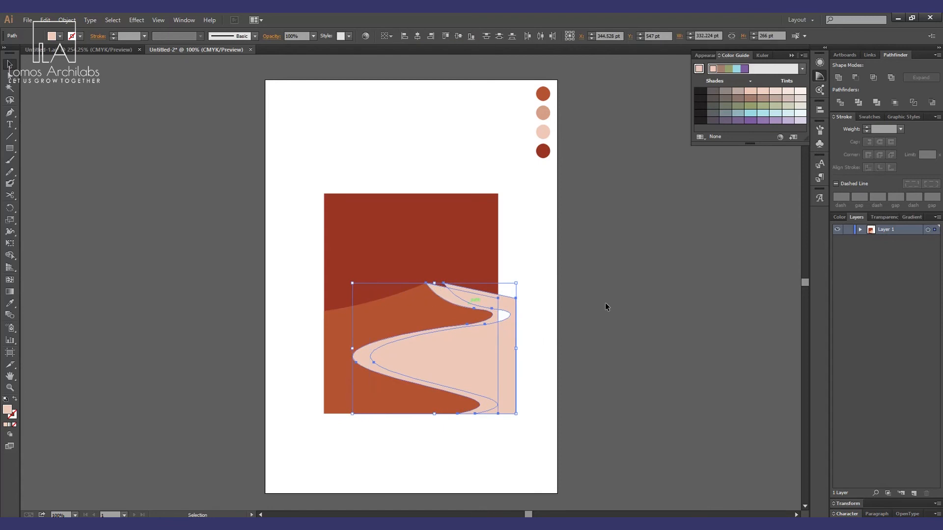
pyautogui.click(840, 103)
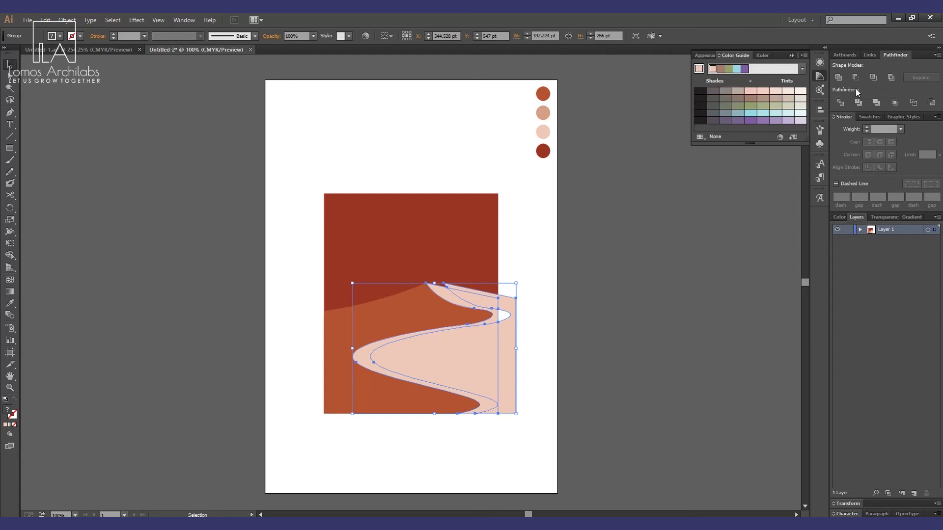
# Ungroup the divided pieces of the sand shapes.
pyautogui.click(622, 406)
pyautogui.click(476, 386)
pyautogui.rightClick(481, 372)
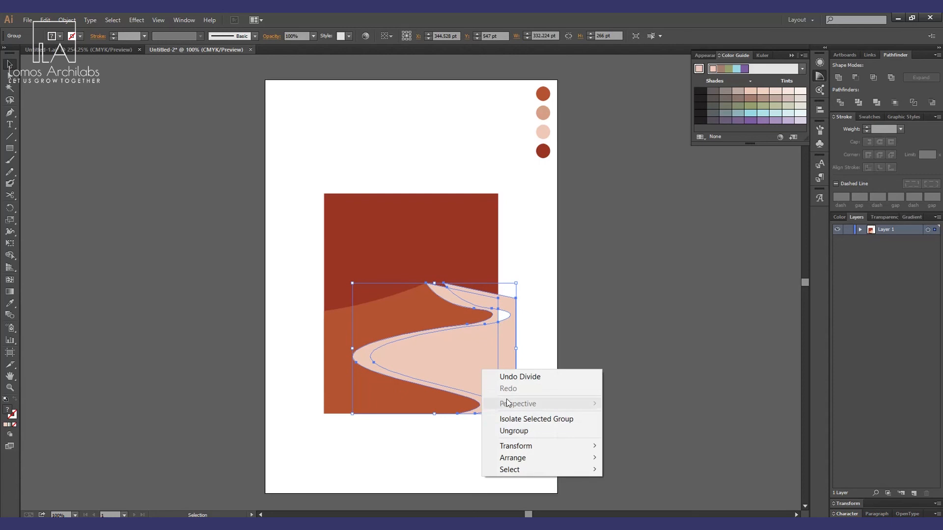
pyautogui.click(513, 430)
# Delete the piece sticking out past the rectangle's right edge.
pyautogui.click(547, 350)
pyautogui.click(511, 309)
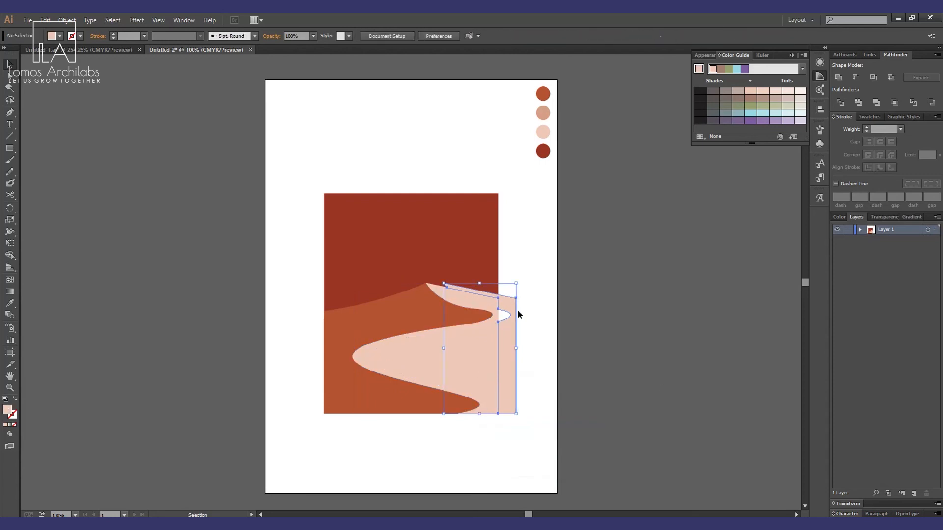
pyautogui.press('Delete')
# Fill the inner sand piece with the tan sampled from the second palette circle.
pyautogui.click(487, 308)
pyautogui.keyDown('shift'); pyautogui.click(481, 346); pyautogui.keyUp('shift')
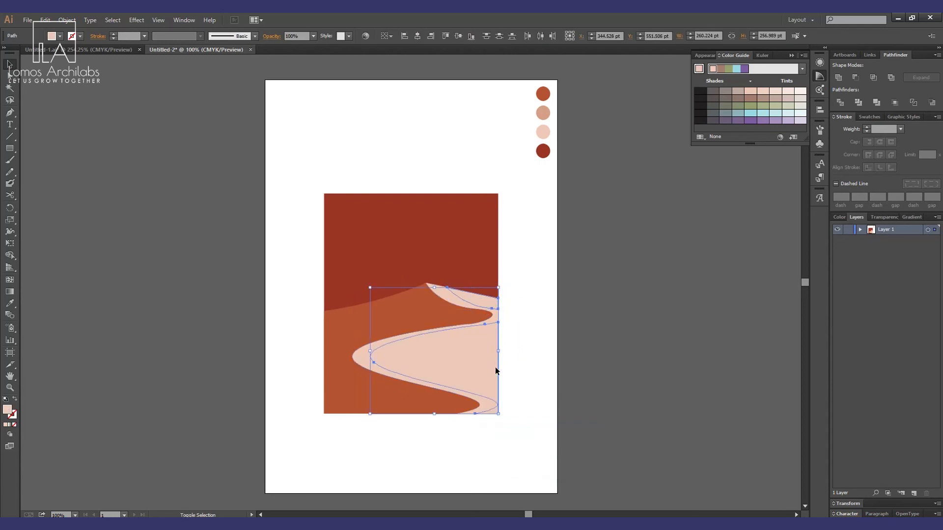
pyautogui.press('i')
pyautogui.click(550, 109)
pyautogui.press('v')
pyautogui.click(532, 312)
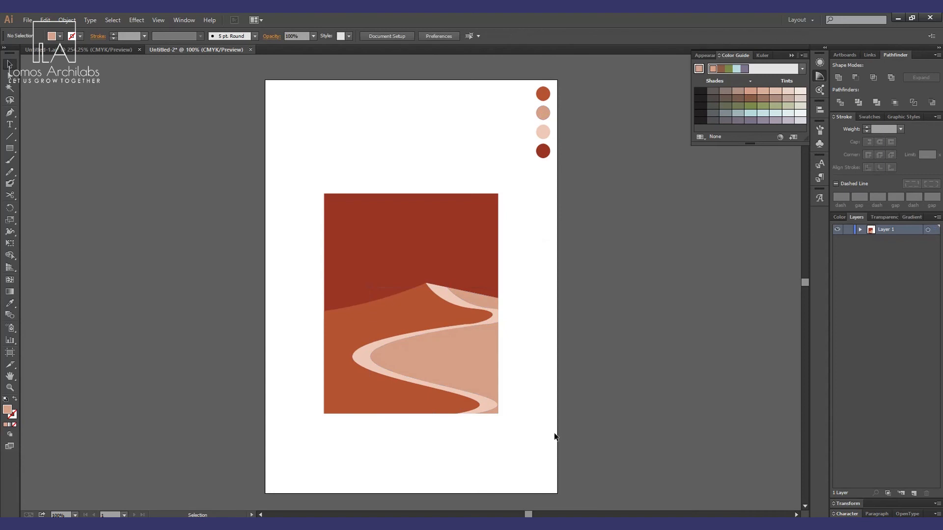
# Delete the remaining sliver piece at the rectangle's right edge.
pyautogui.click(506, 314)
pyautogui.press('Delete')
pyautogui.moveTo(533, 282); pyautogui.dragTo(506, 469)
# Draw a circle about 137 pt wide above the rectangle and fill it with the orange from the top palette circle.
pyautogui.moveTo(10, 148); pyautogui.dragTo(34, 170)
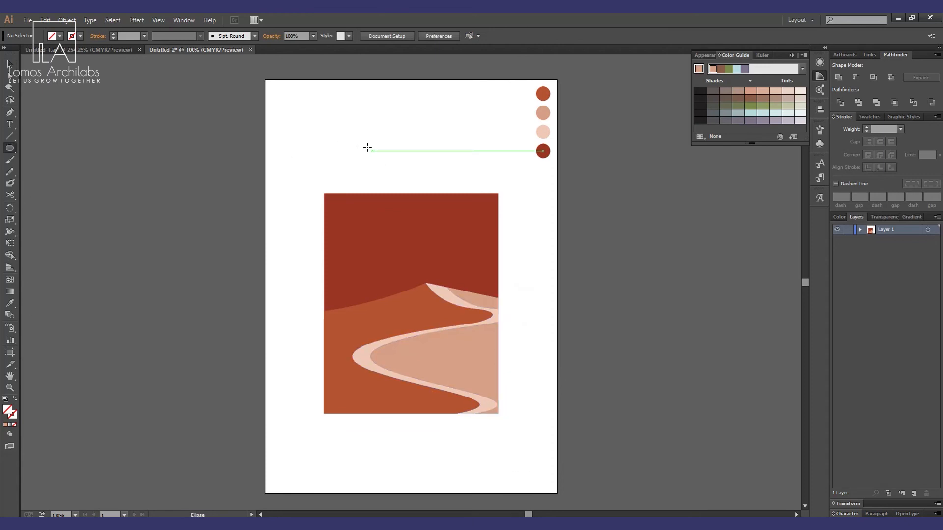
pyautogui.moveTo(307, 108); pyautogui.dragTo(369, 170)
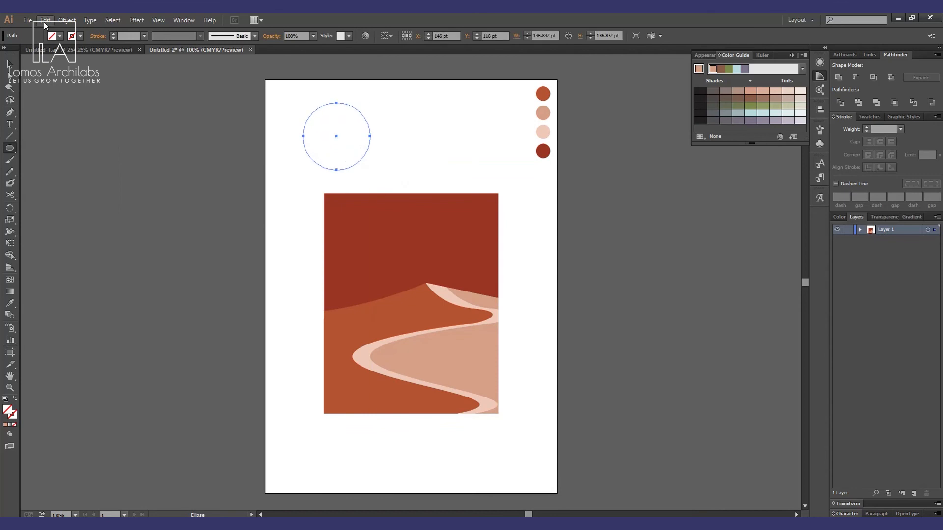
pyautogui.press('i')
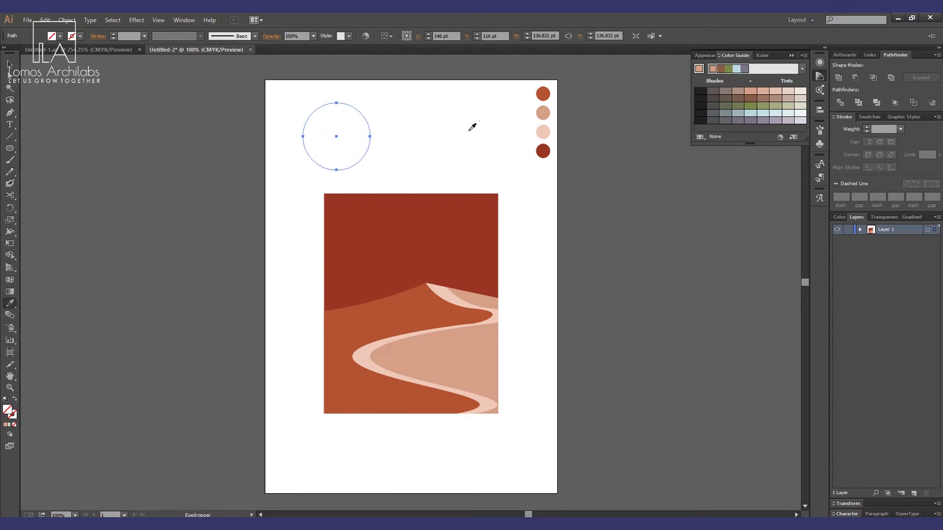
pyautogui.click(542, 94)
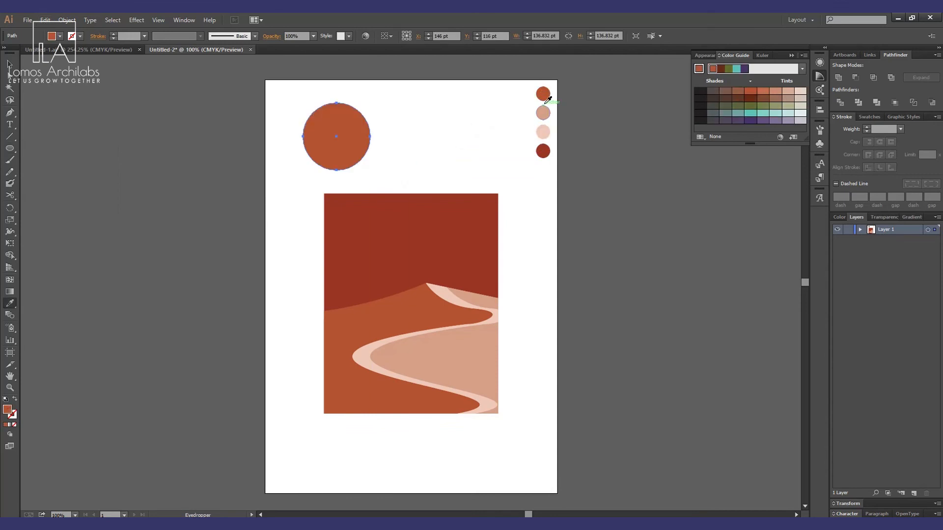
# Fill the circle with the light pink from the third palette circle and duplicate it, offset slightly to the right.
pyautogui.click(543, 130)
pyautogui.press('a')
pyautogui.moveTo(342, 134); pyautogui.dragTo(393, 152)
pyautogui.press('v')
pyautogui.press('a')
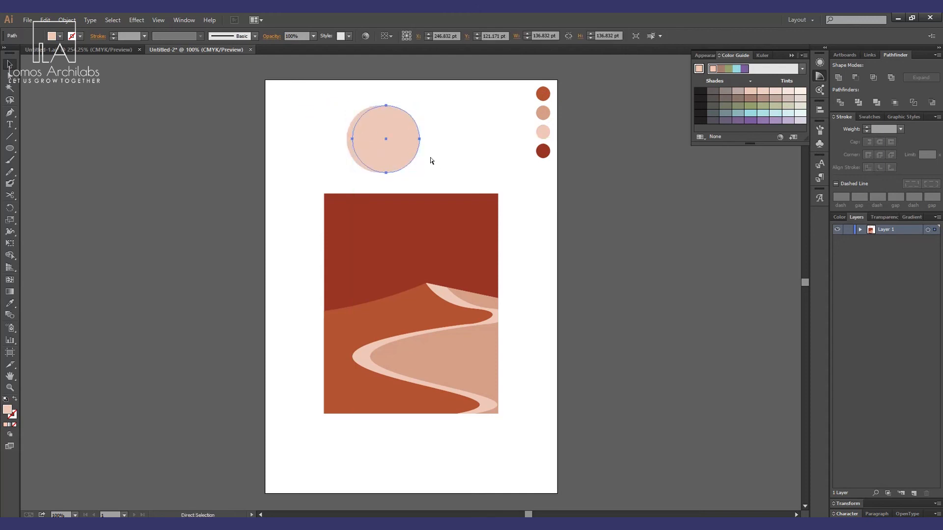
# Select both overlapping circles and group them together.
pyautogui.click(354, 121)
pyautogui.press('v')
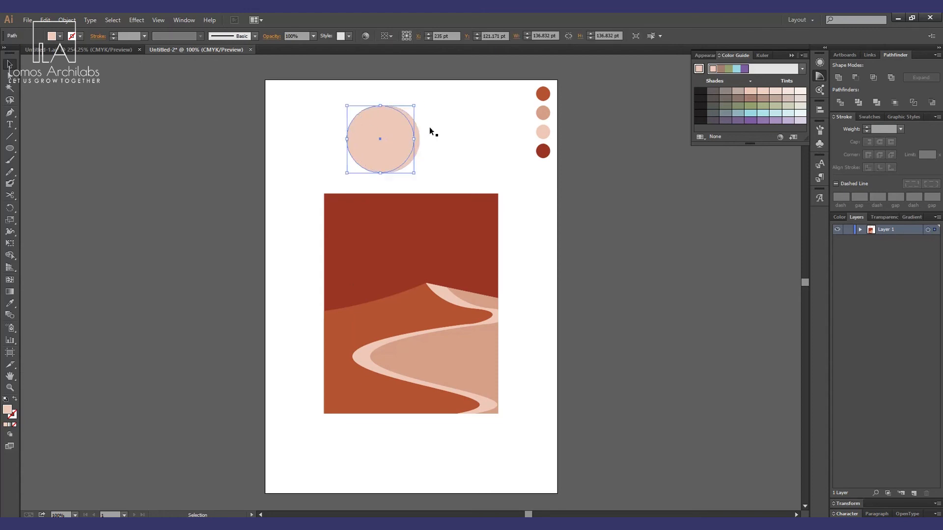
pyautogui.click(429, 127)
pyautogui.click(418, 131)
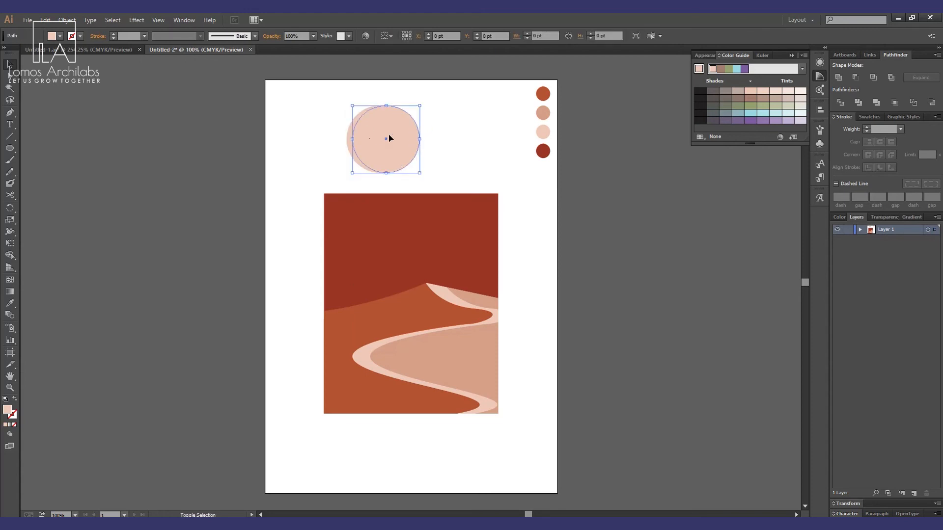
pyautogui.keyDown('shift'); pyautogui.click(346, 143); pyautogui.keyUp('shift')
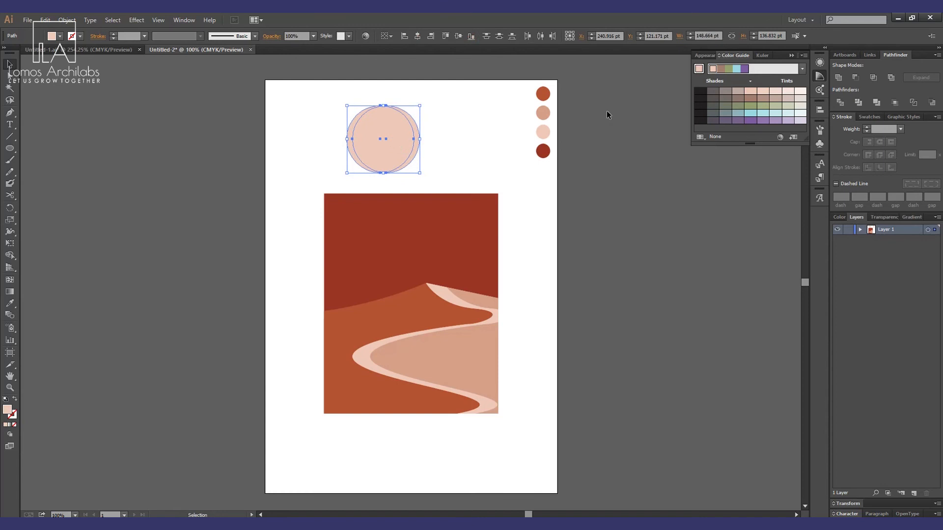
pyautogui.hotkey('ctrl', 'g')
pyautogui.click(425, 135)
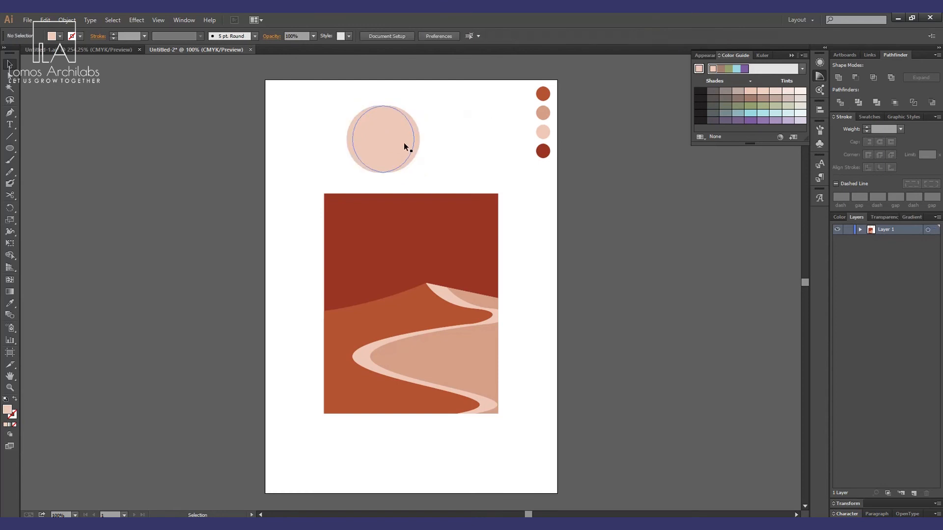
# Shift the front circle slightly left and fill it with the tan sampled from the second palette circle.
pyautogui.rightClick(405, 142)
pyautogui.click(441, 205)
pyautogui.click(432, 138)
pyautogui.click(416, 132)
pyautogui.moveTo(416, 131); pyautogui.dragTo(394, 138)
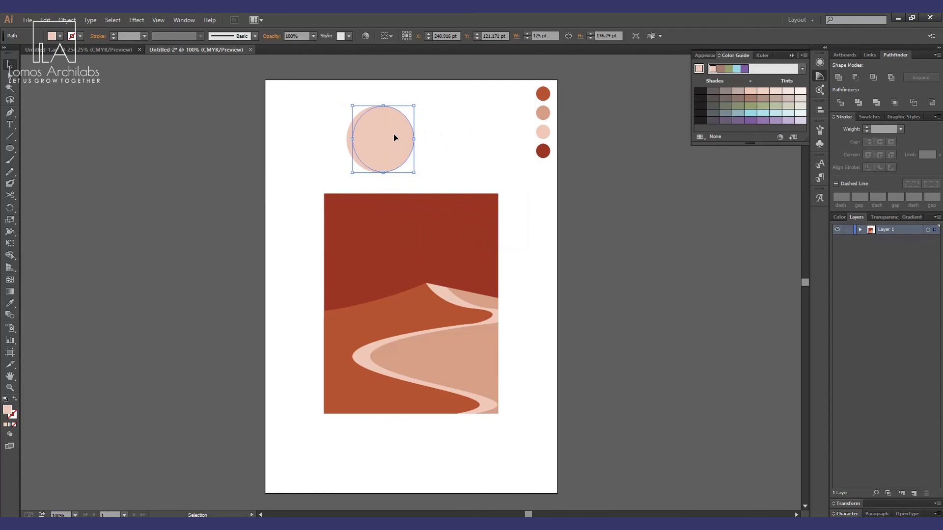
pyautogui.press('i')
pyautogui.click(547, 115)
pyautogui.press('v')
pyautogui.click(436, 115)
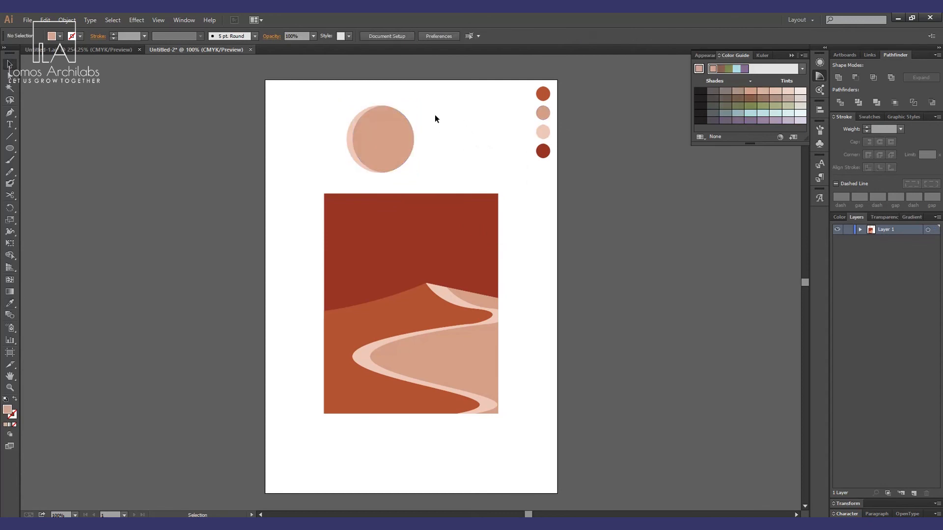
# Move the grouped circles onto the rectangle, just left of the dune peak.
pyautogui.moveTo(456, 82); pyautogui.dragTo(383, 279)
pyautogui.hotkey('ctrl', 'g')
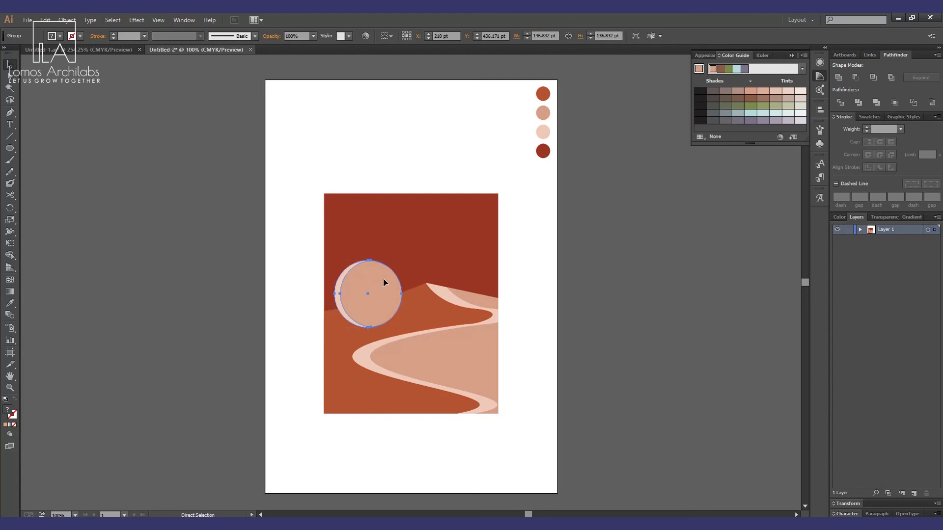
# Arrange the circle group behind the dune shape but in front of the dark red sky rectangle.
pyautogui.hotkey('ctrl', 'shift', '[')
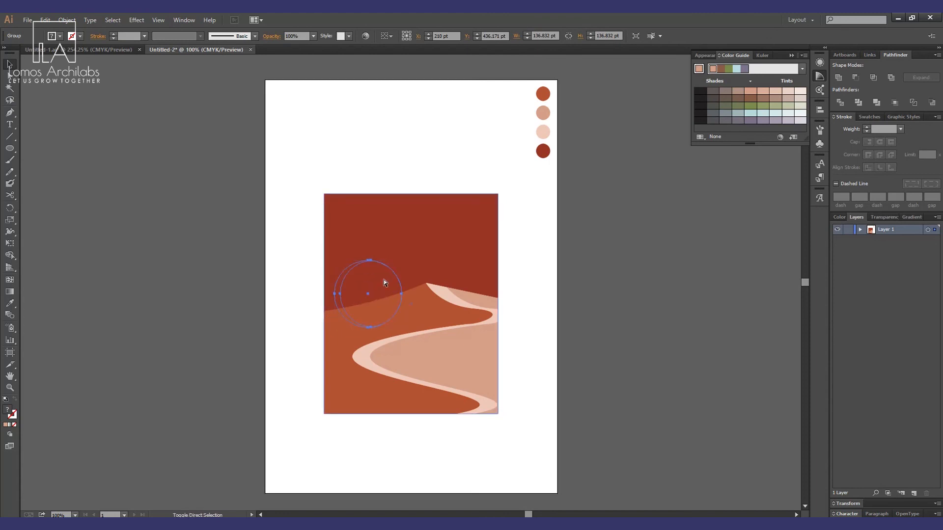
pyautogui.press('a')
pyautogui.hotkey('ctrl', 'z')
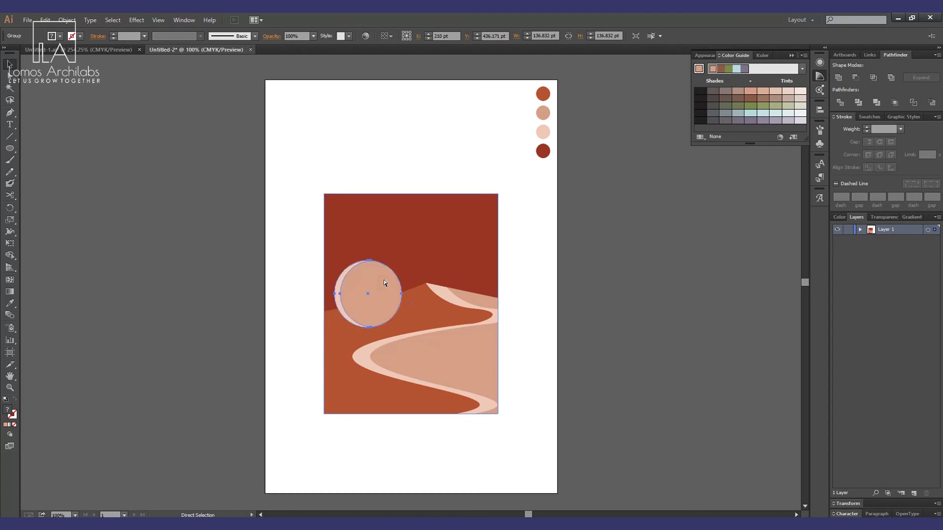
pyautogui.hotkey('ctrl', '[')
pyautogui.press('v')
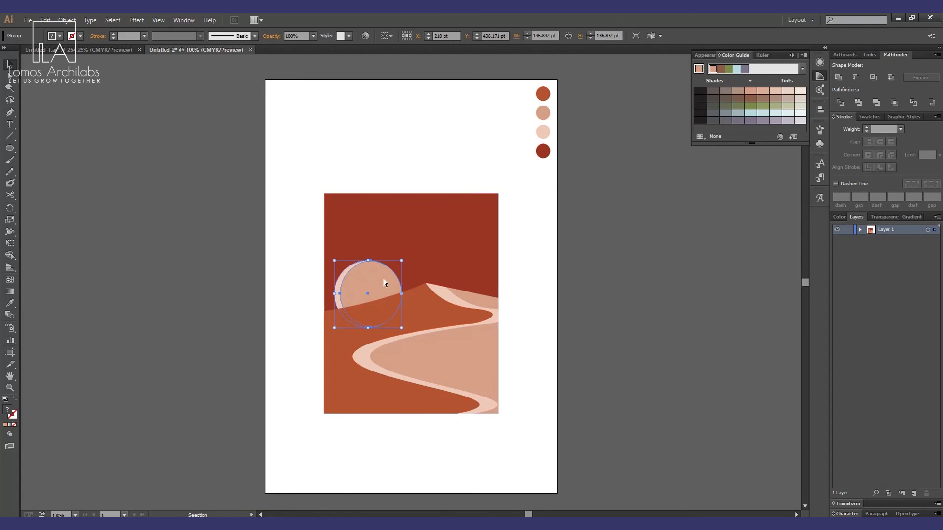
pyautogui.press('ctrl')
pyautogui.hotkey('ctrl', '[')
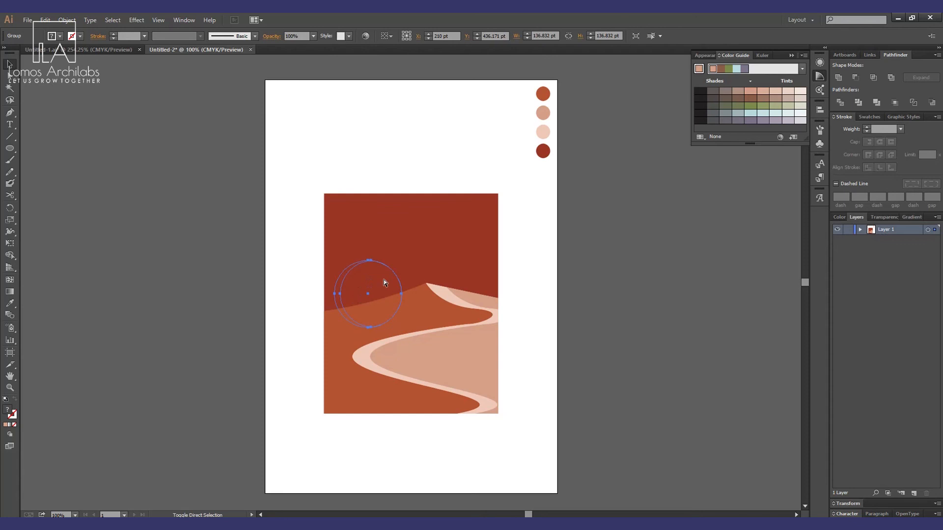
pyautogui.hotkey('ctrl', ']')
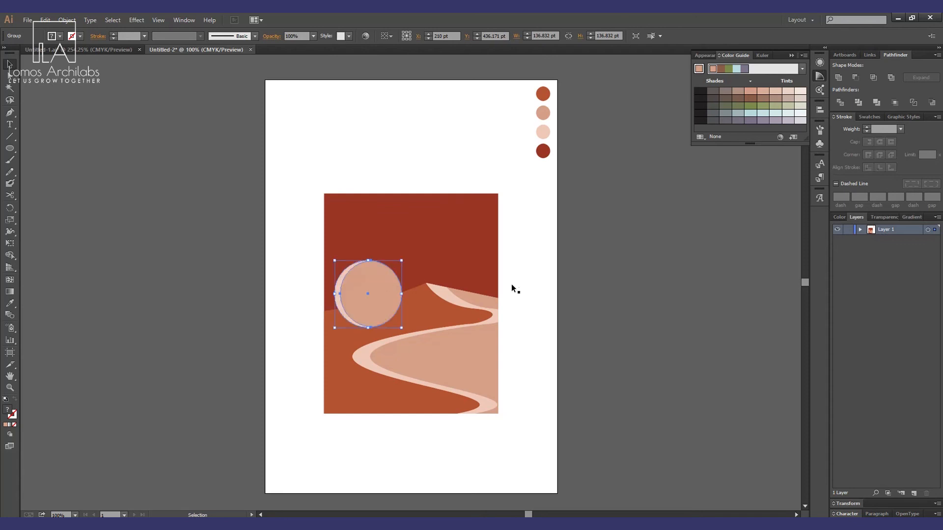
pyautogui.click(520, 328)
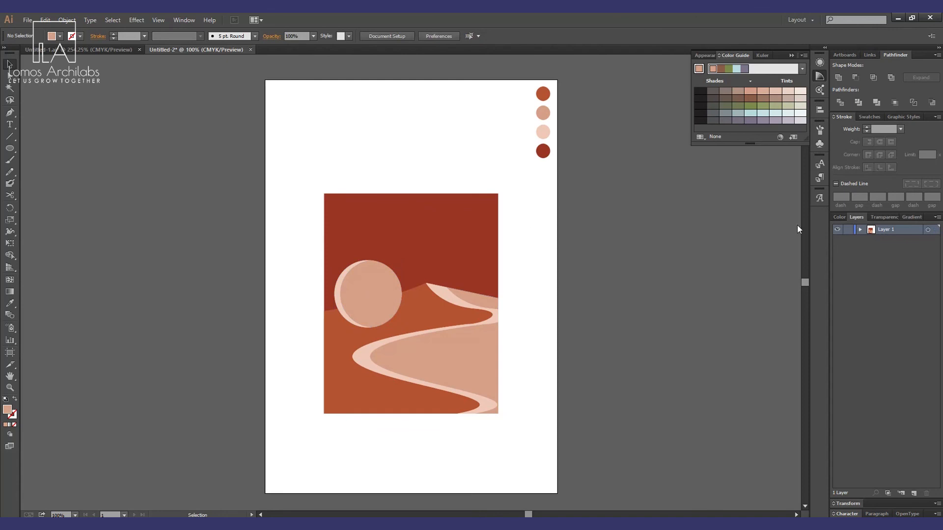
pyautogui.press('a')
pyautogui.click(370, 290)
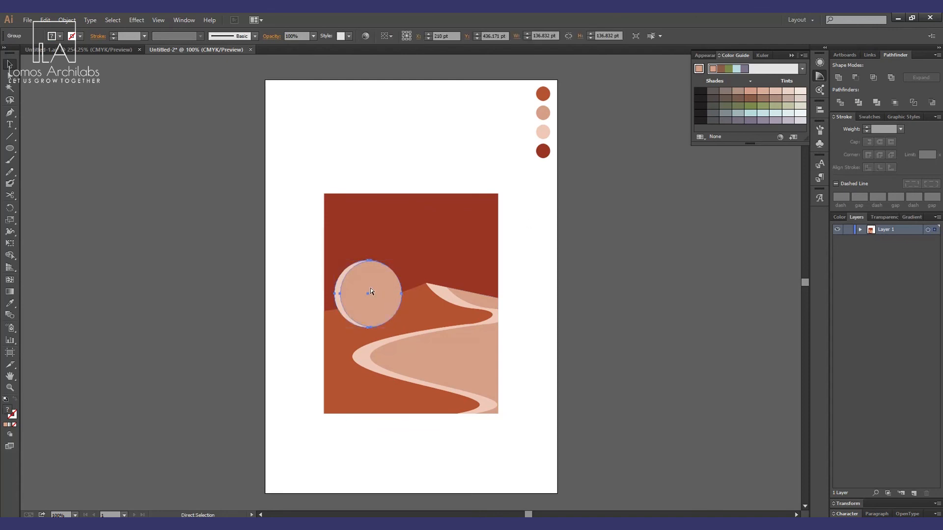
pyautogui.hotkey('ctrl', '[')
pyautogui.hotkey('ctrl', '[')
pyautogui.hotkey('ctrl', ']')
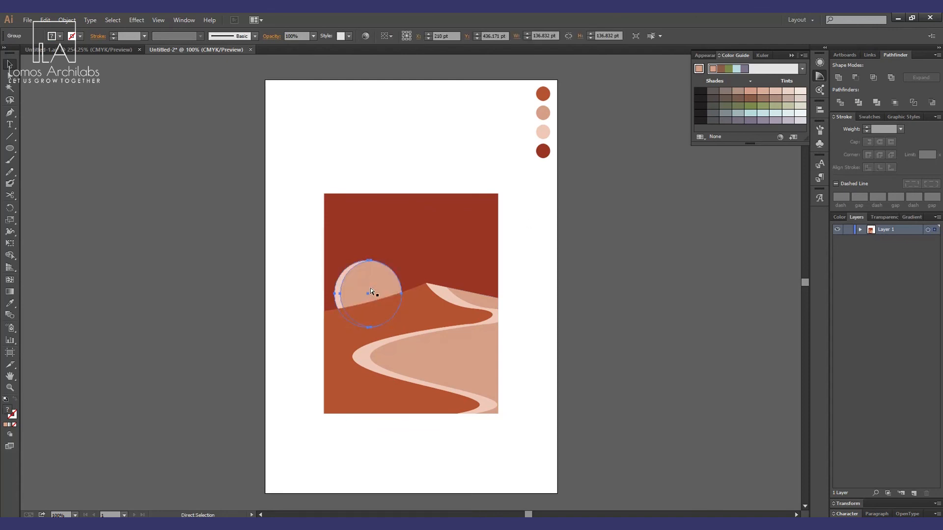
pyautogui.press('v')
pyautogui.click(613, 355)
pyautogui.click(383, 278)
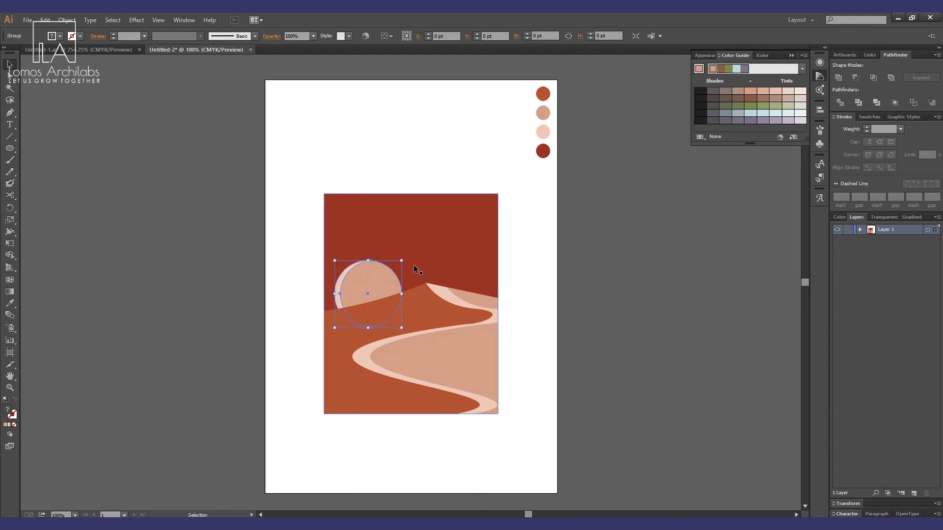
pyautogui.click(662, 280)
# Apply a Film Grain effect with grain 5 to the dark red sky rectangle.
pyautogui.scroll(-1, 504, 287)
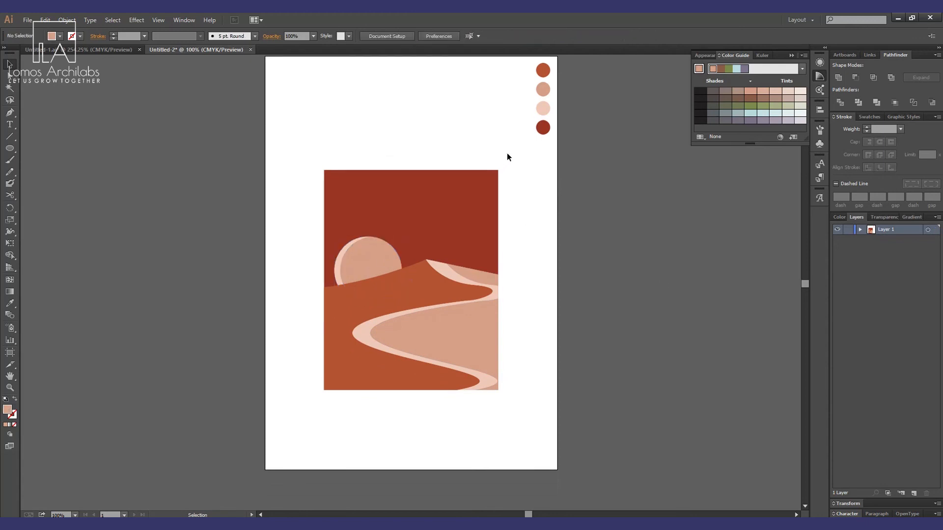
pyautogui.moveTo(507, 153); pyautogui.dragTo(297, 426)
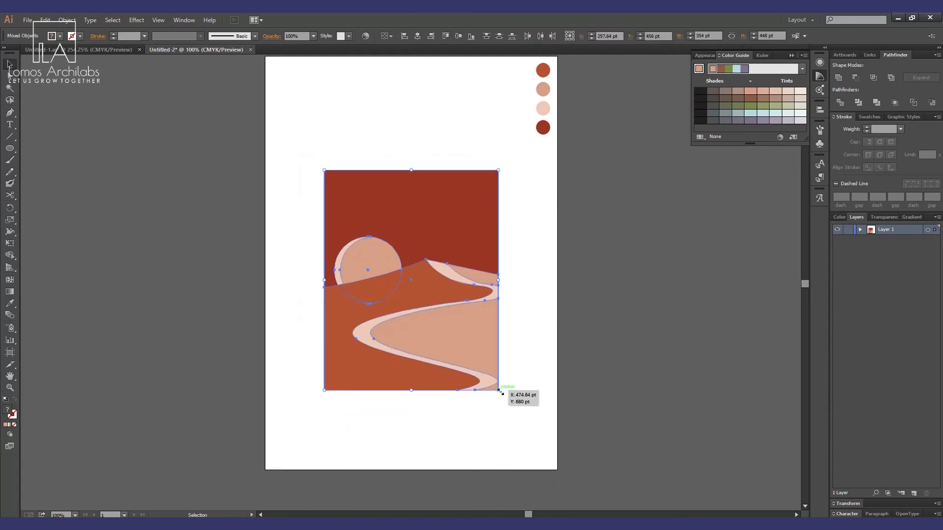
pyautogui.click(509, 422)
pyautogui.click(430, 199)
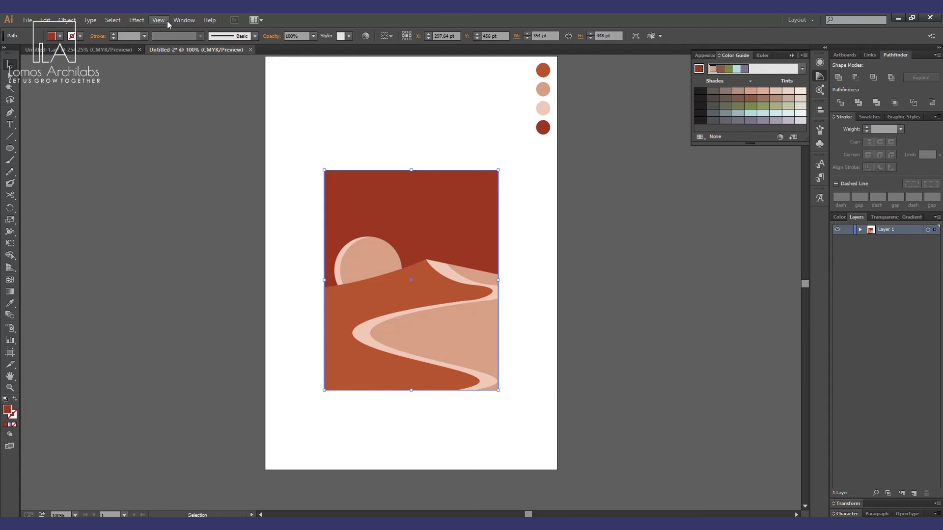
pyautogui.click(137, 20)
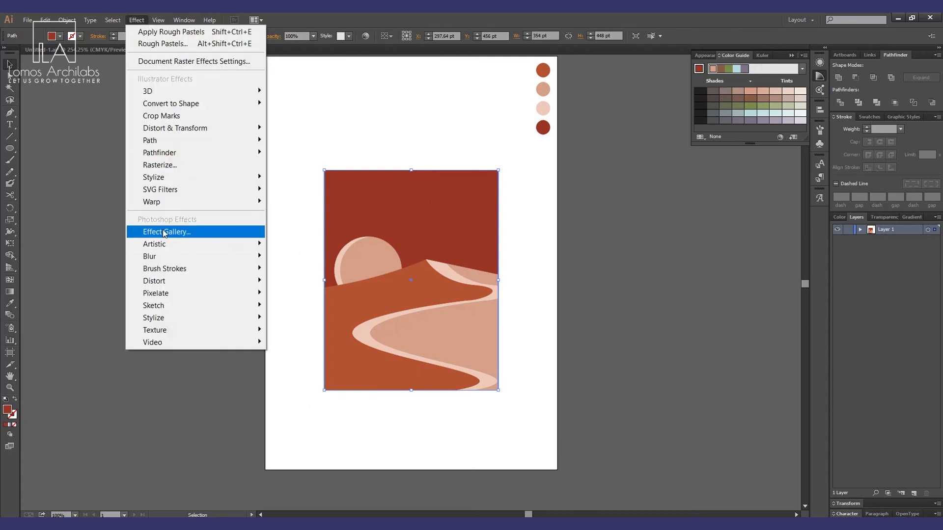
pyautogui.click(164, 232)
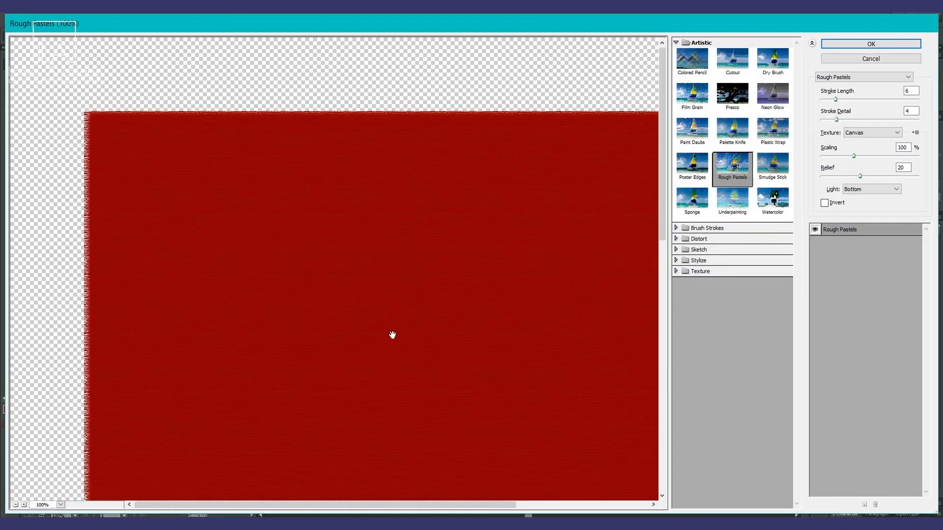
pyautogui.click(692, 102)
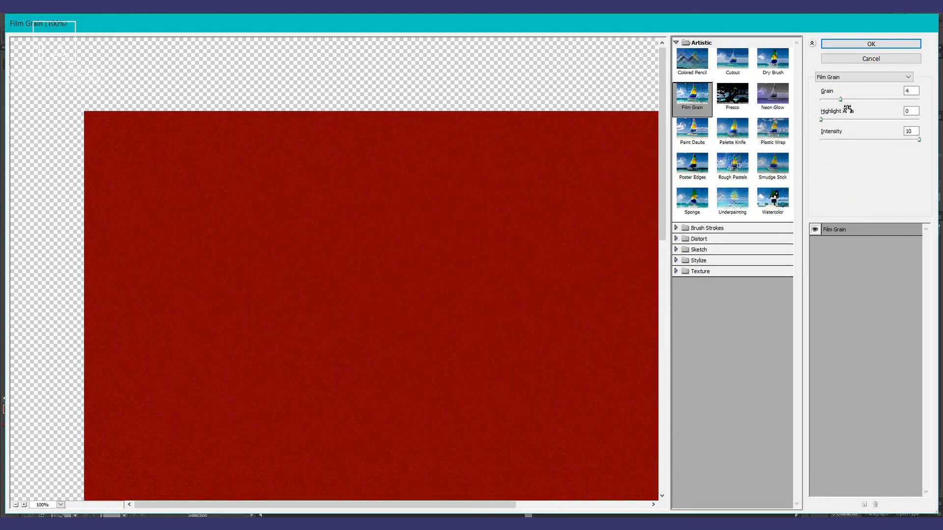
pyautogui.moveTo(840, 99); pyautogui.dragTo(844, 99)
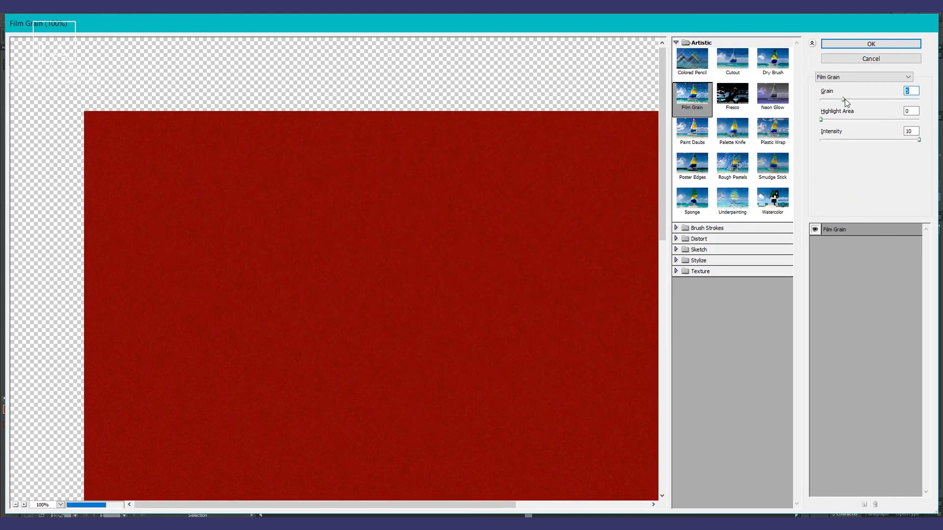
pyautogui.click(886, 43)
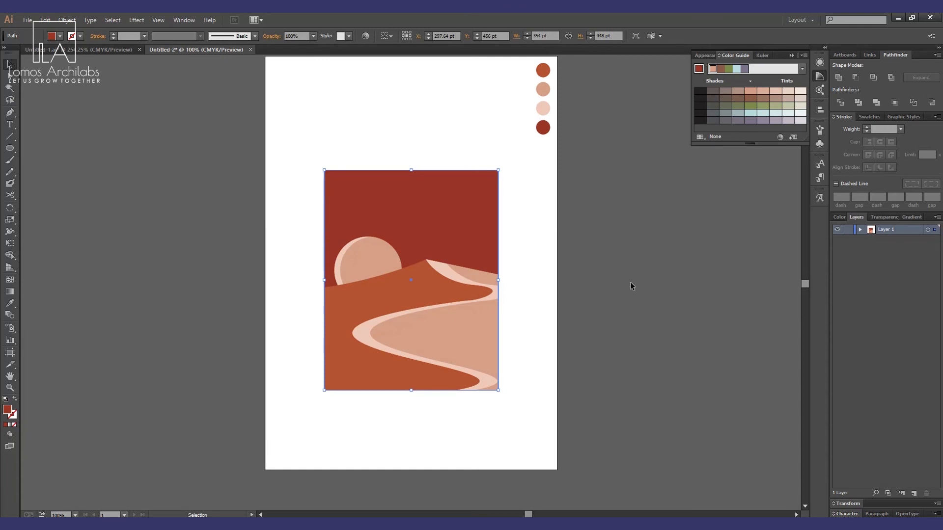
# Apply a Rough Pastels effect to the group of light sand pieces.
pyautogui.click(630, 286)
pyautogui.click(480, 275)
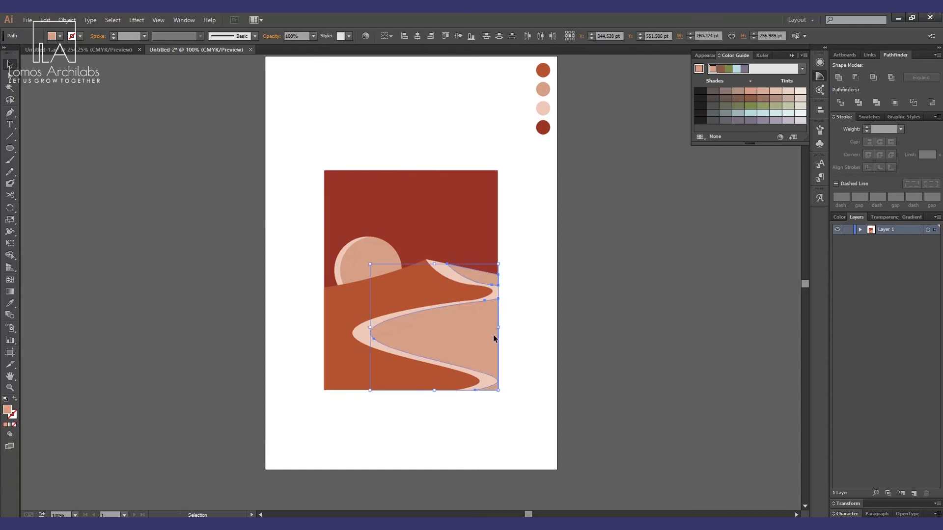
pyautogui.click(136, 20)
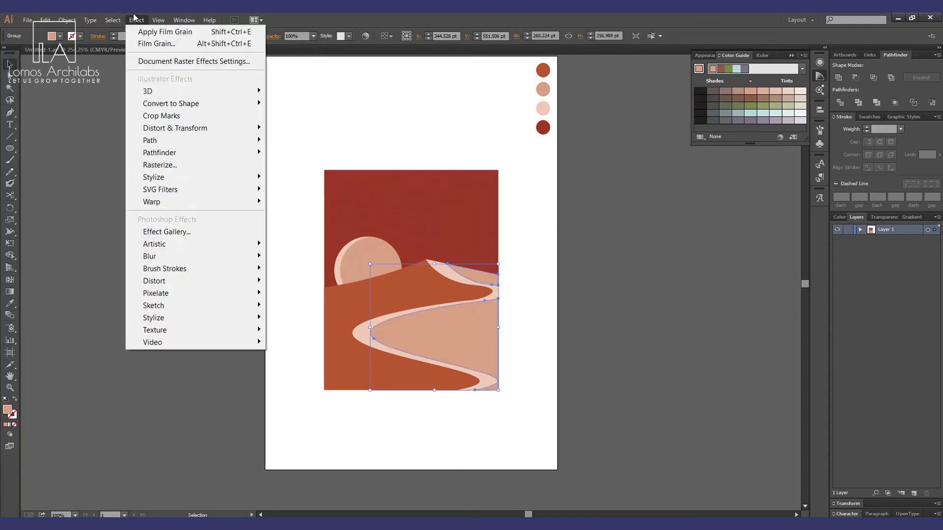
pyautogui.click(182, 232)
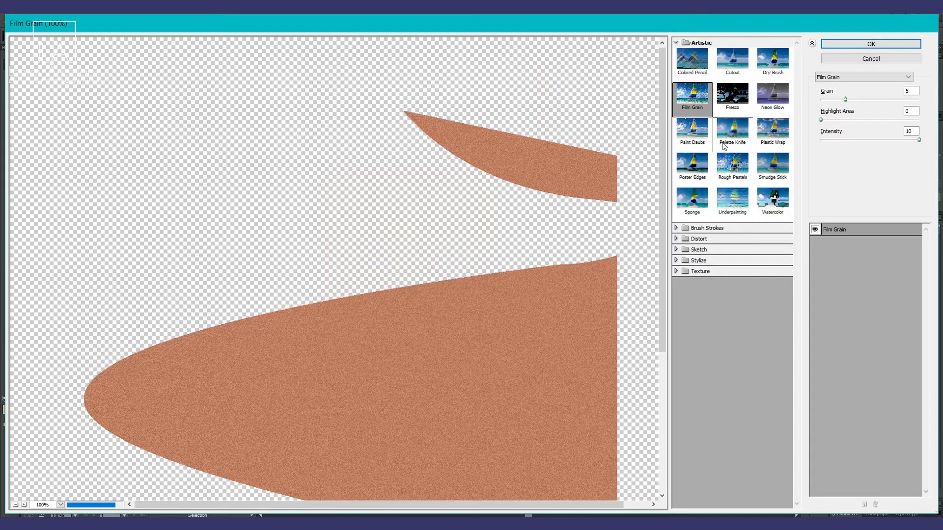
pyautogui.click(732, 167)
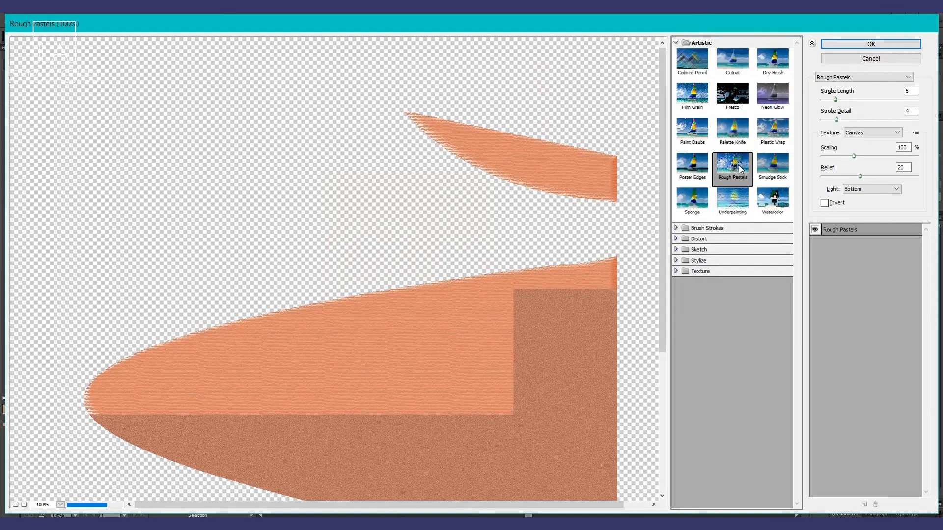
pyautogui.click(878, 58)
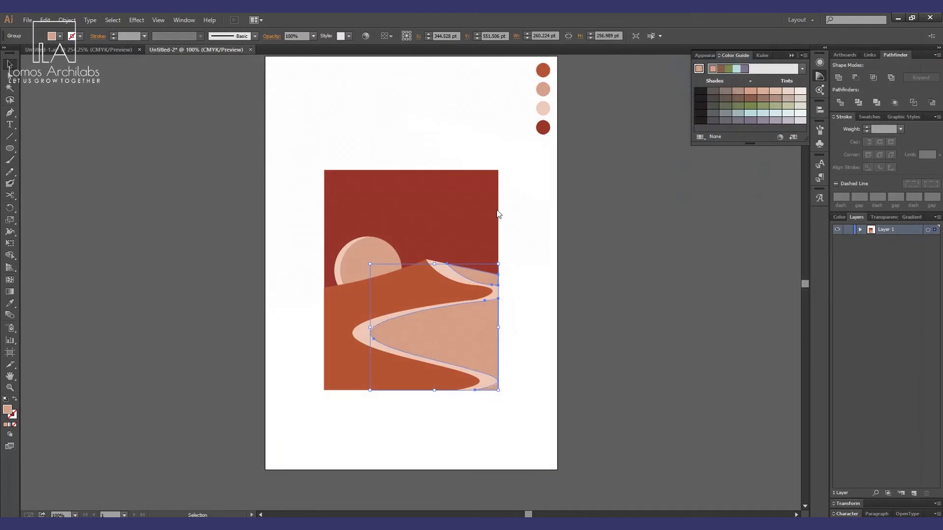
# Zoom in on the dunes to examine the applied textures on each piece.
pyautogui.press('a')
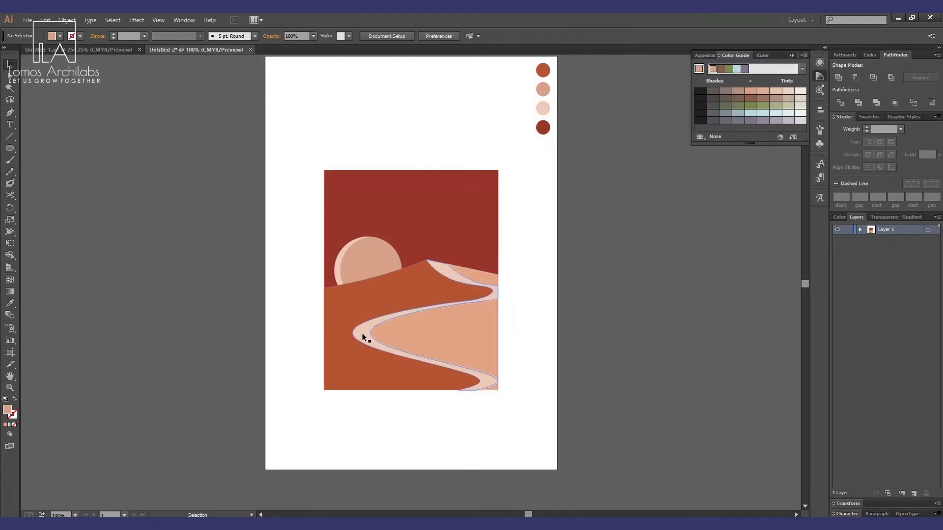
pyautogui.click(358, 338)
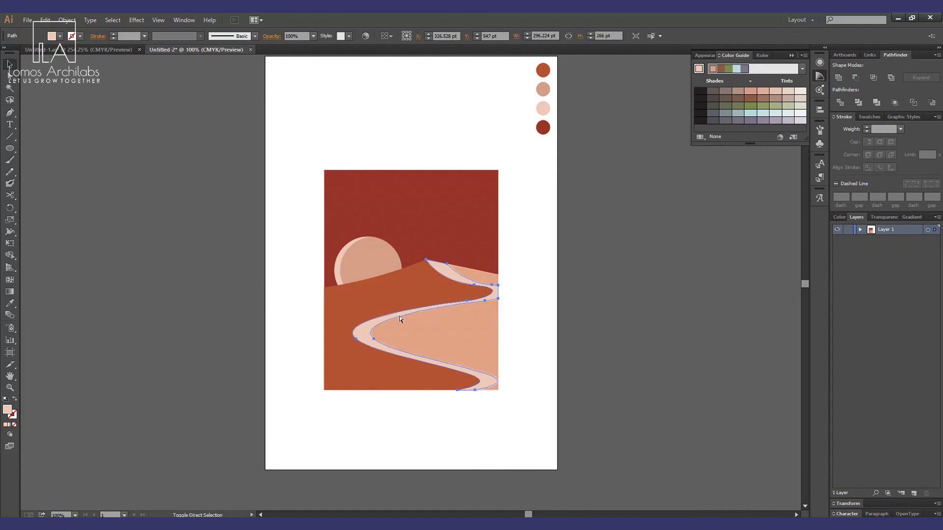
pyautogui.click(406, 291)
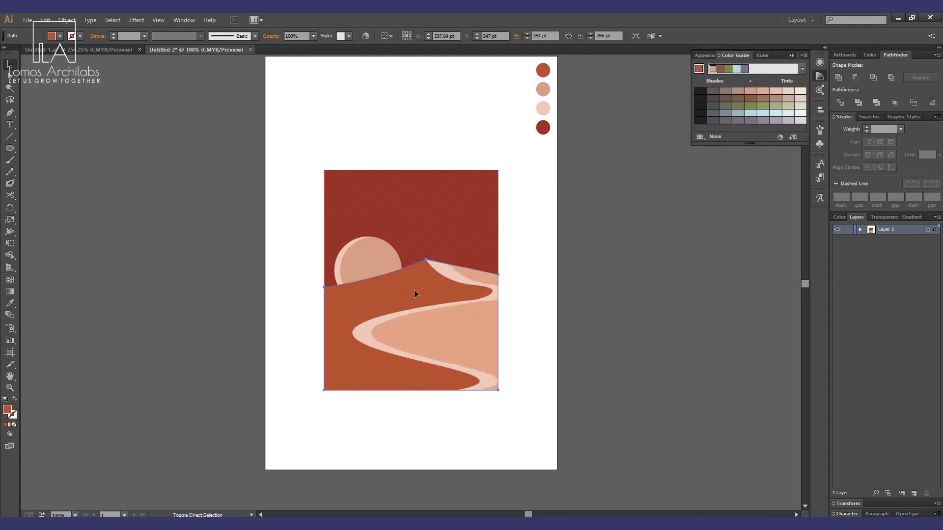
pyautogui.press('v')
pyautogui.click(604, 326)
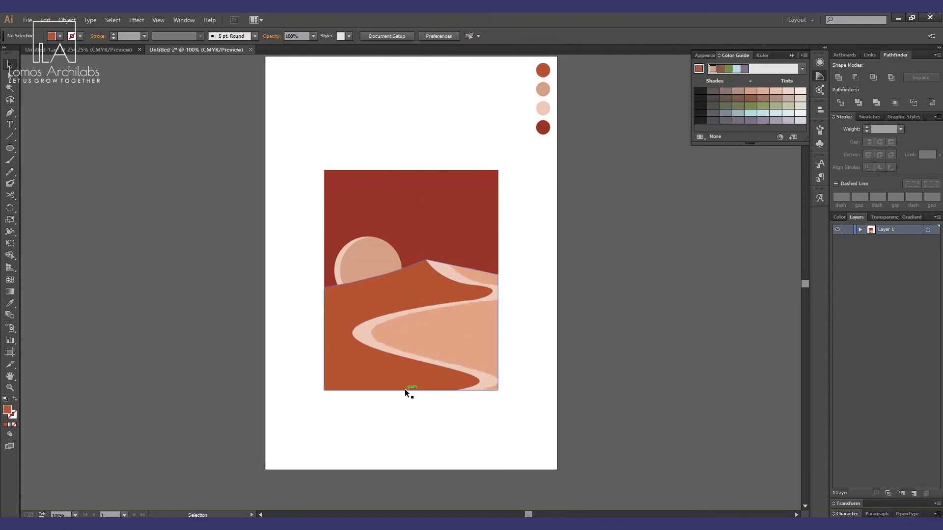
pyautogui.press('z')
pyautogui.moveTo(279, 215); pyautogui.dragTo(527, 441)
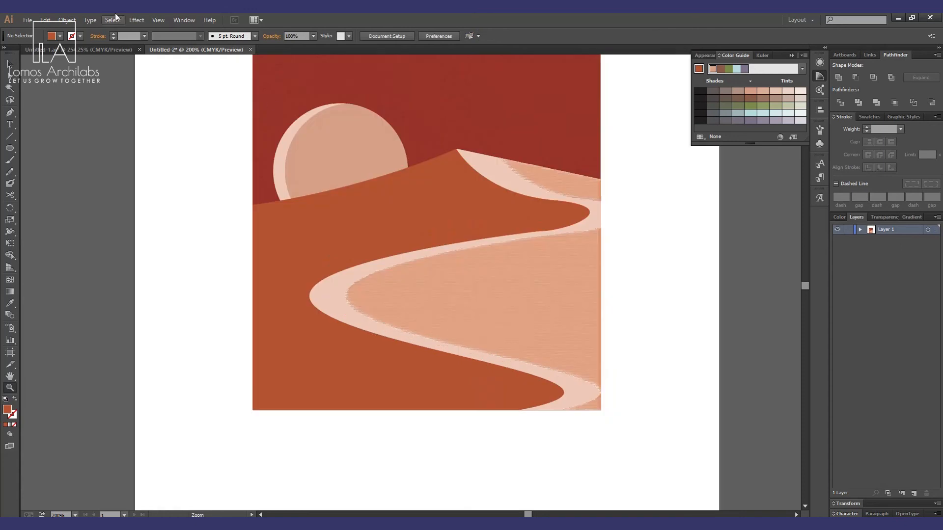
# Inspect the light sand and dark dune pieces, then zoom out to view the whole page.
pyautogui.click(137, 19)
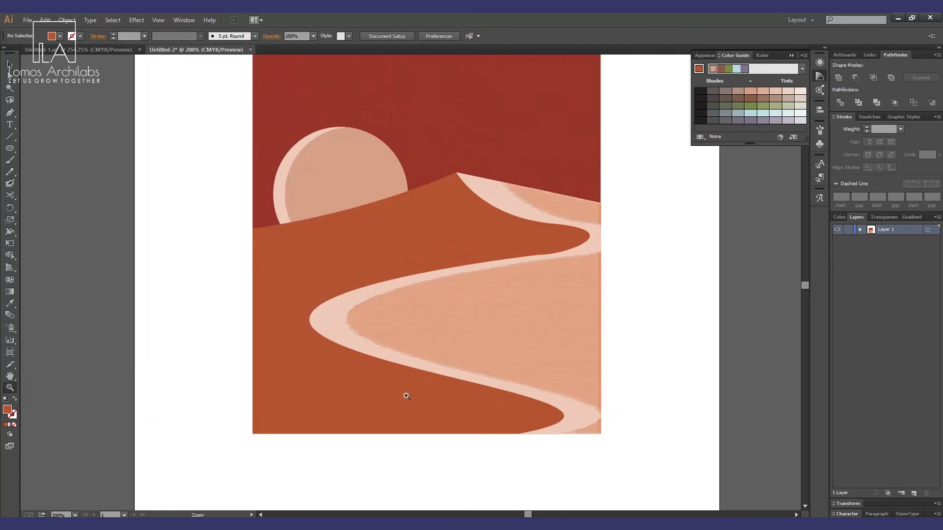
pyautogui.press('v')
pyautogui.click(331, 326)
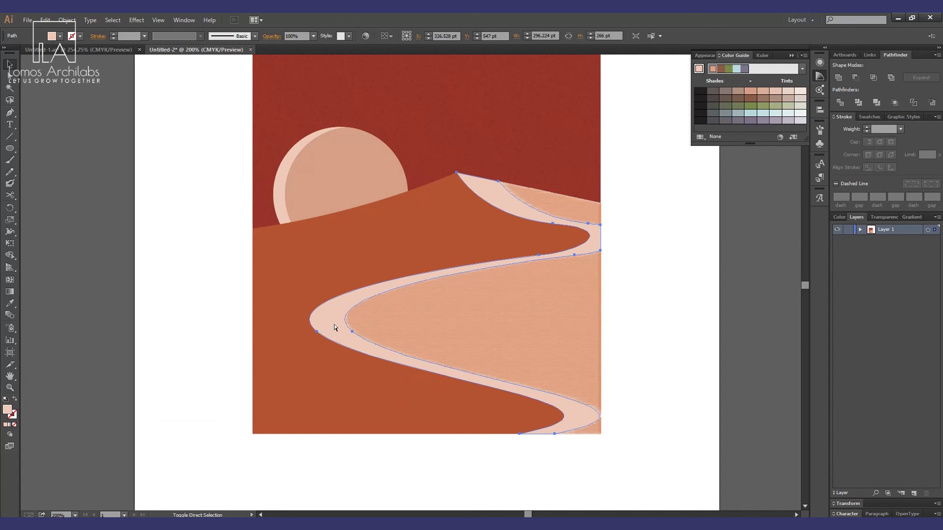
pyautogui.click(361, 392)
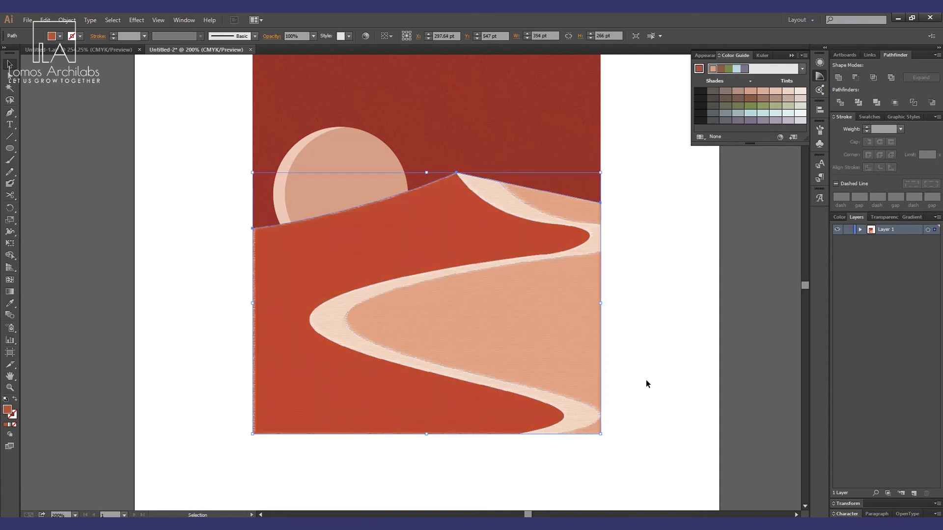
pyautogui.press('z')
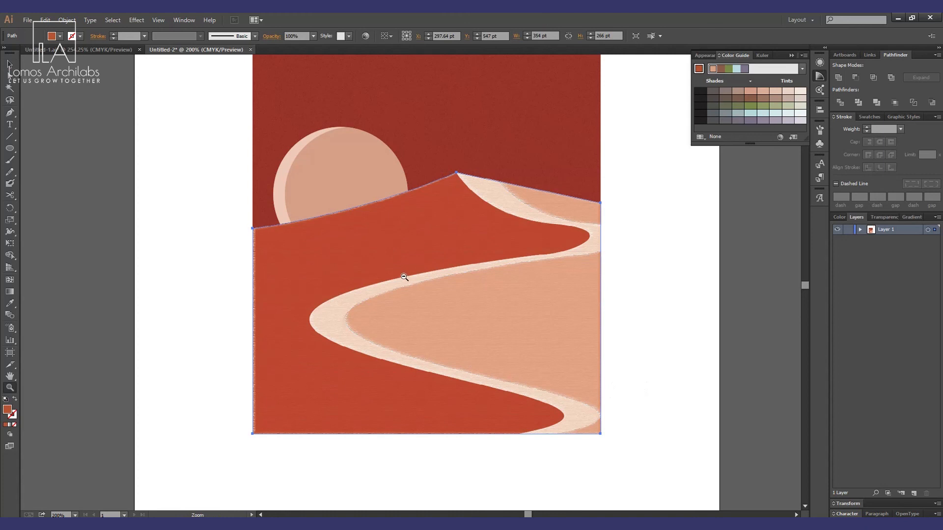
pyautogui.keyDown('alt'); pyautogui.click(404, 277); pyautogui.keyUp('alt')
pyautogui.press('v')
pyautogui.click(517, 381)
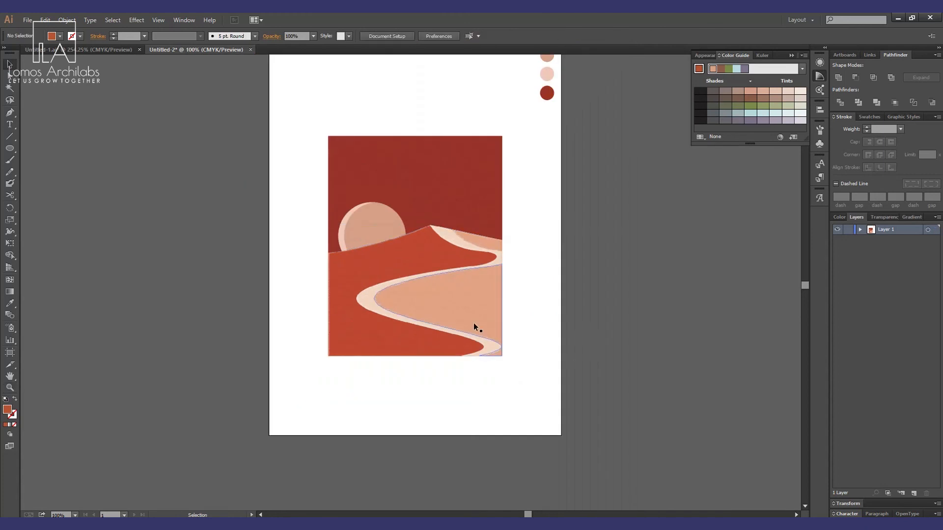
pyautogui.scroll(1, 578, 297)
pyautogui.scroll(1, 578, 297)
pyautogui.moveTo(534, 147); pyautogui.dragTo(557, 390)
pyautogui.click(604, 392)
pyautogui.scroll(-2, 592, 388)
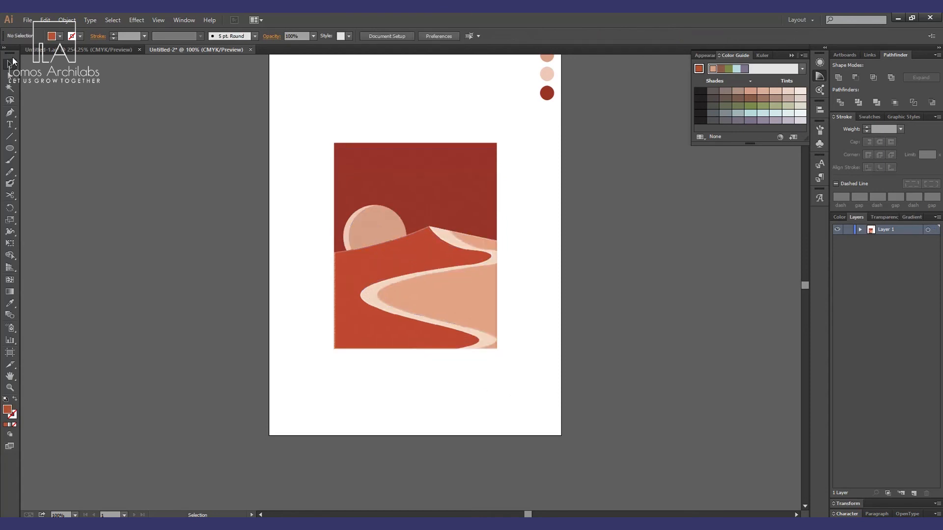
pyautogui.scroll(-2, 335, 330)
pyautogui.scroll(4, 497, 238)
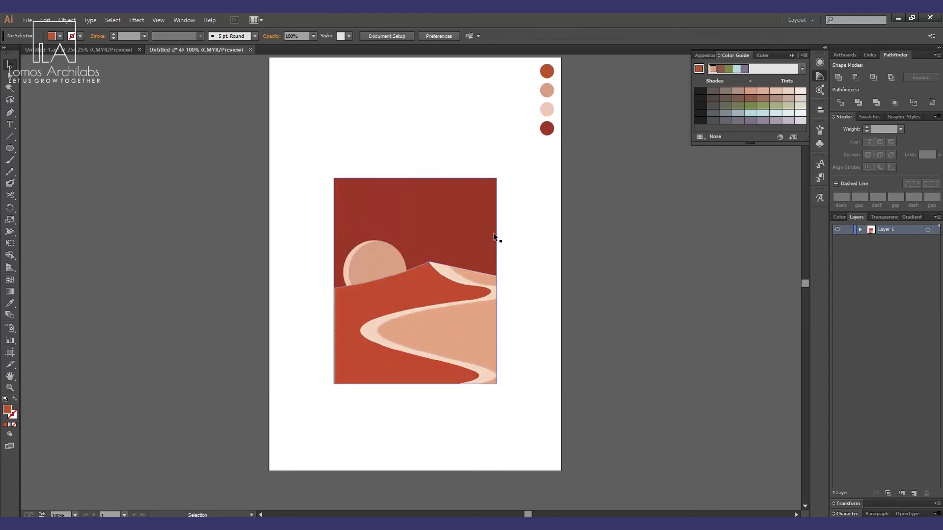
# Add the two-line title "ART" / "in Architecture" above the artwork and set it in Futura-Bold.
pyautogui.press('t')
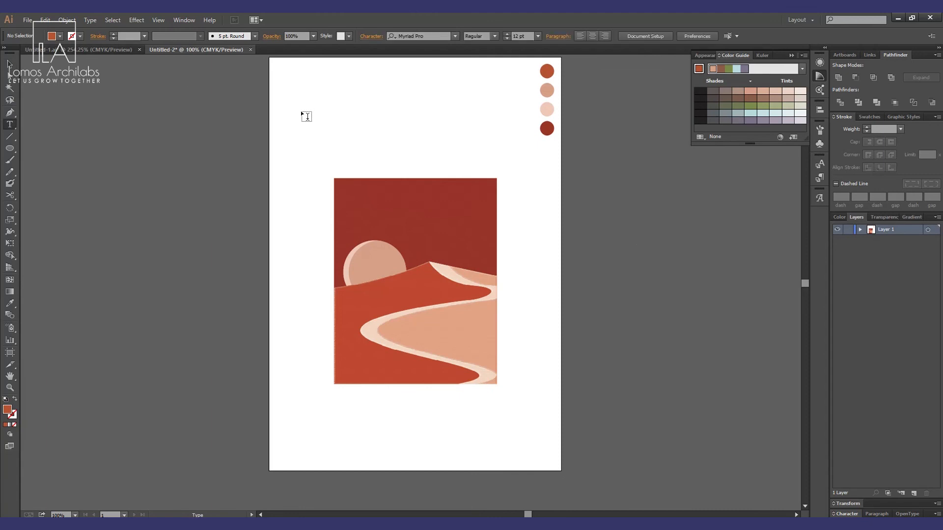
pyautogui.click(324, 132)
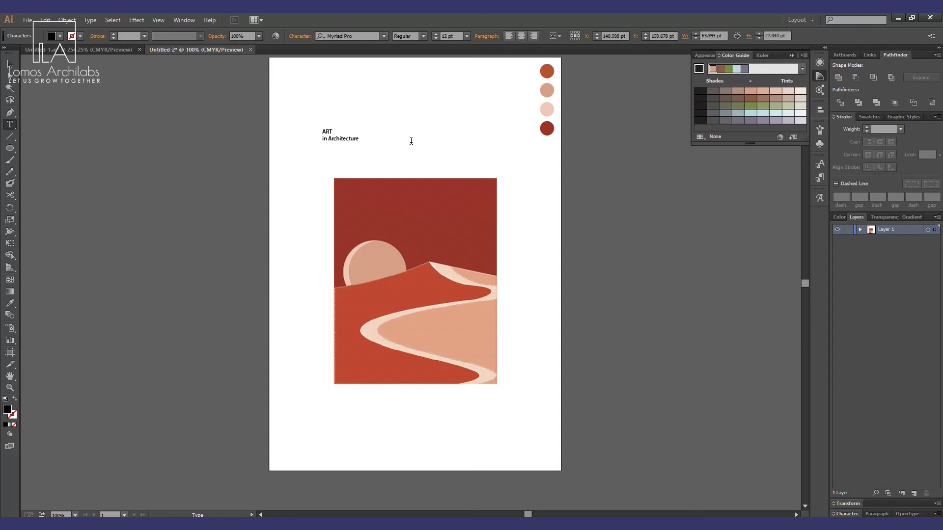
pyautogui.hotkey('ctrl', 'a')
pyautogui.click(338, 36)
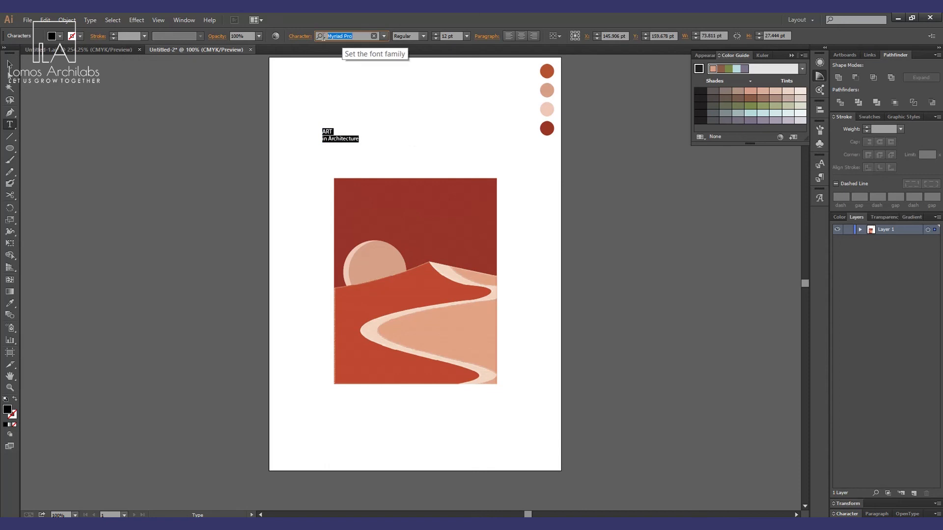
pyautogui.write('fut')
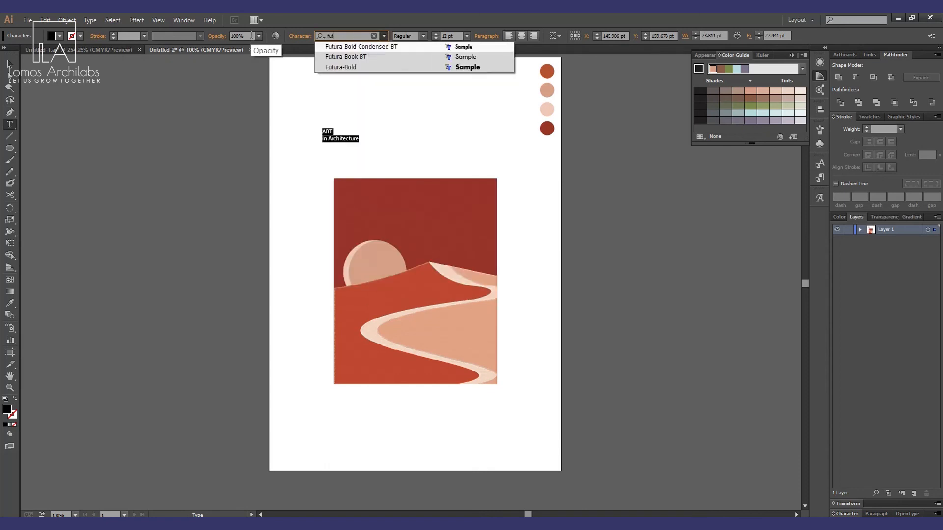
pyautogui.click(363, 66)
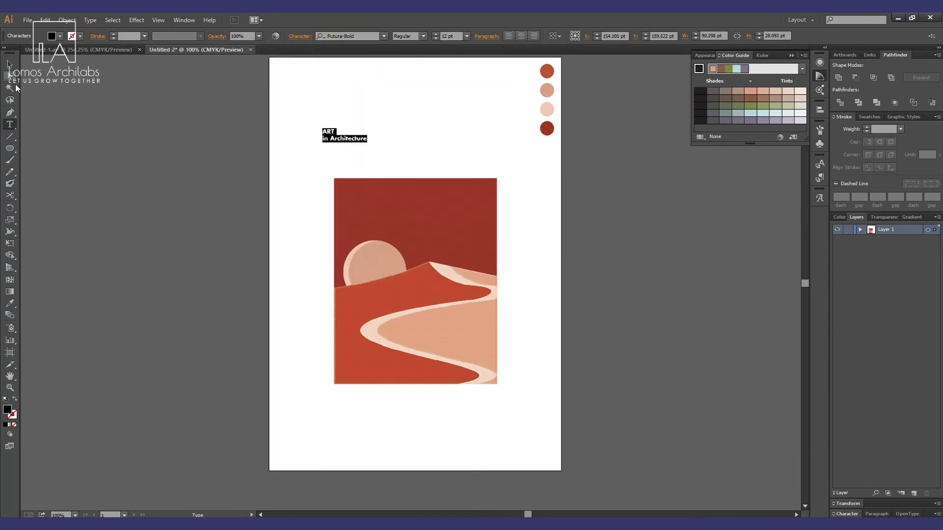
pyautogui.press('Escape')
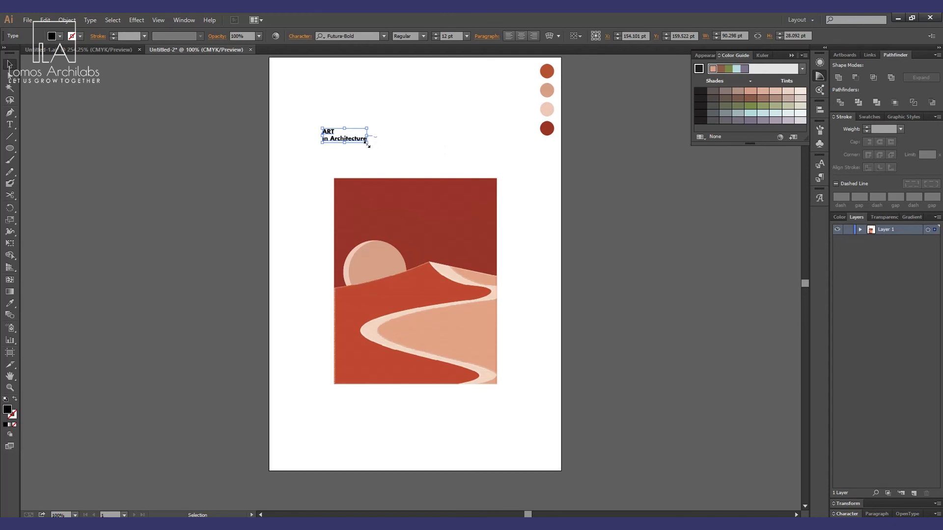
# Scale the title text so it spans the full width of the artwork.
pyautogui.moveTo(367, 145); pyautogui.dragTo(484, 178)
pyautogui.moveTo(390, 164); pyautogui.dragTo(401, 163)
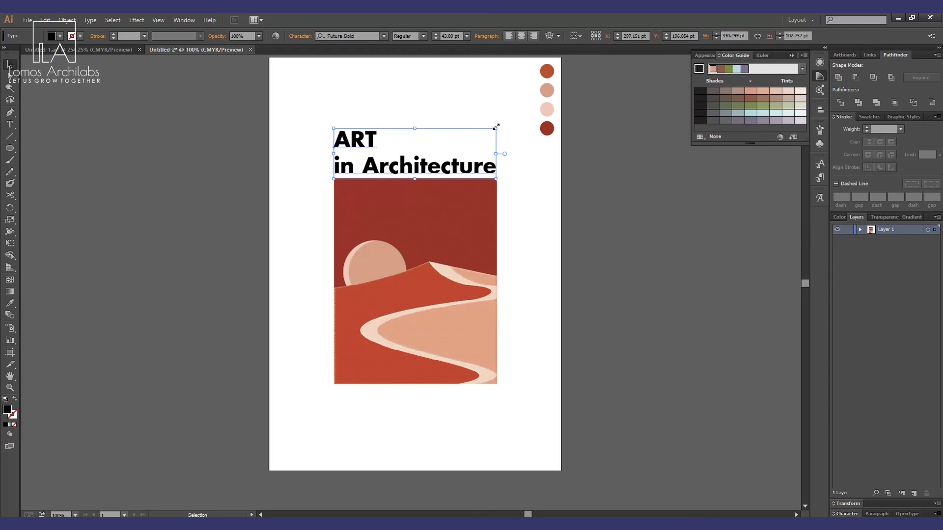
# Increase the font size of the word ART within the title.
pyautogui.press('Return')
pyautogui.press('Escape')
pyautogui.doubleClick(371, 154)
pyautogui.doubleClick(369, 142)
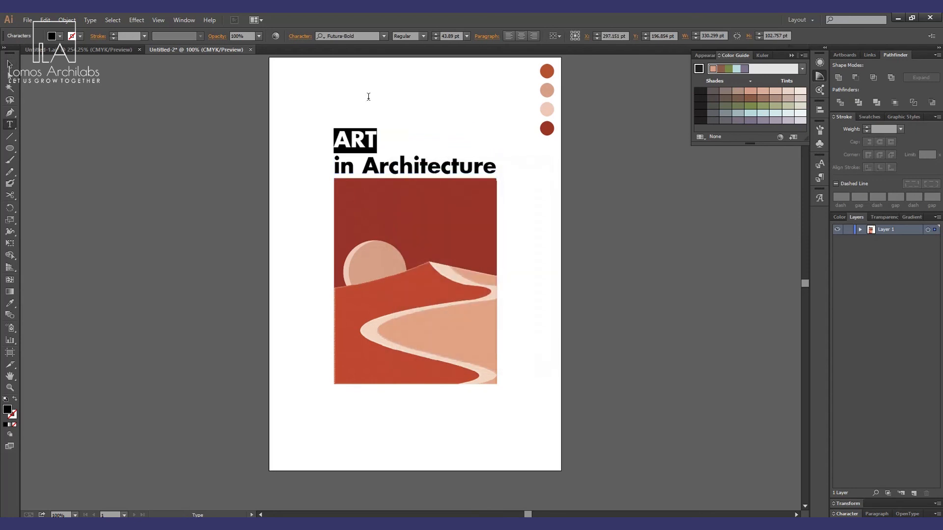
pyautogui.click(434, 34)
pyautogui.click(433, 33)
pyautogui.click(434, 33)
pyautogui.click(434, 33)
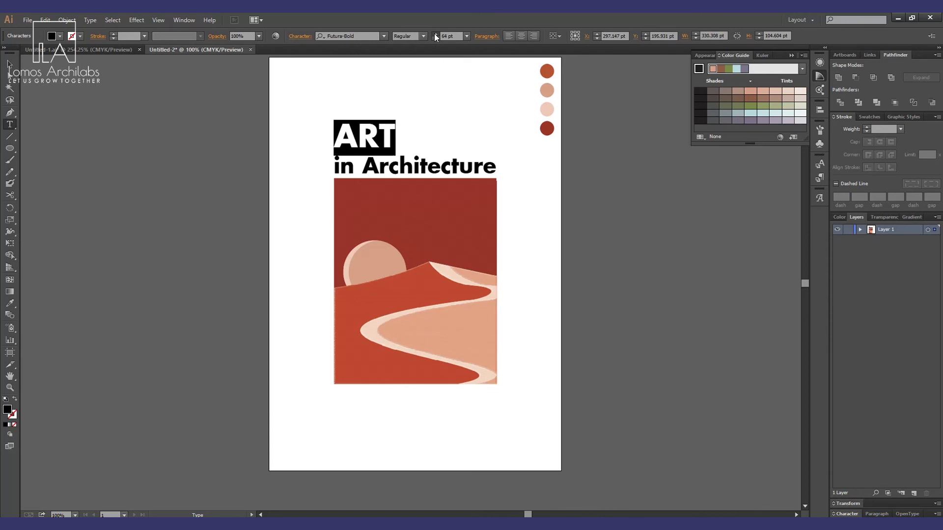
pyautogui.click(434, 33)
pyautogui.click(10, 64)
pyautogui.click(127, 157)
# Draw a rectangle about 143 × 54 pt beside ART and fill it with the dark red palette colour.
pyautogui.press('z')
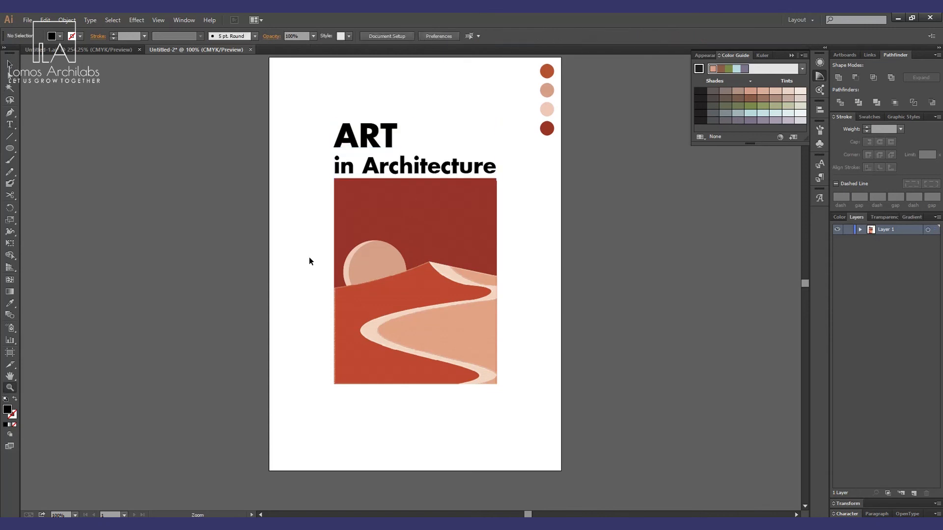
pyautogui.keyDown('alt'); pyautogui.click(476, 216); pyautogui.keyUp('alt')
pyautogui.press('v')
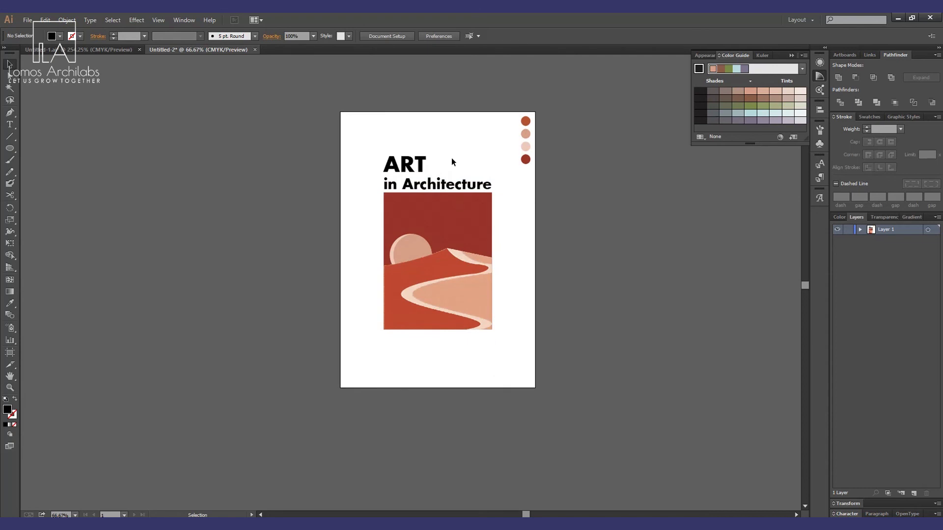
pyautogui.press('u')
pyautogui.press('m')
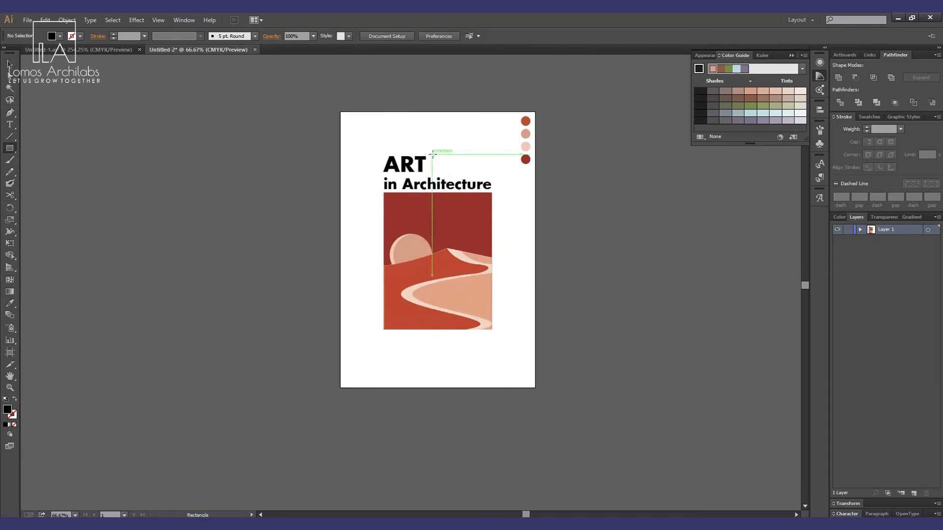
pyautogui.moveTo(431, 154)
pyautogui.mouseDown()
pyautogui.moveTo(494, 173)
pyautogui.moveTo(476, 172)
pyautogui.mouseUp()
pyautogui.press('i')
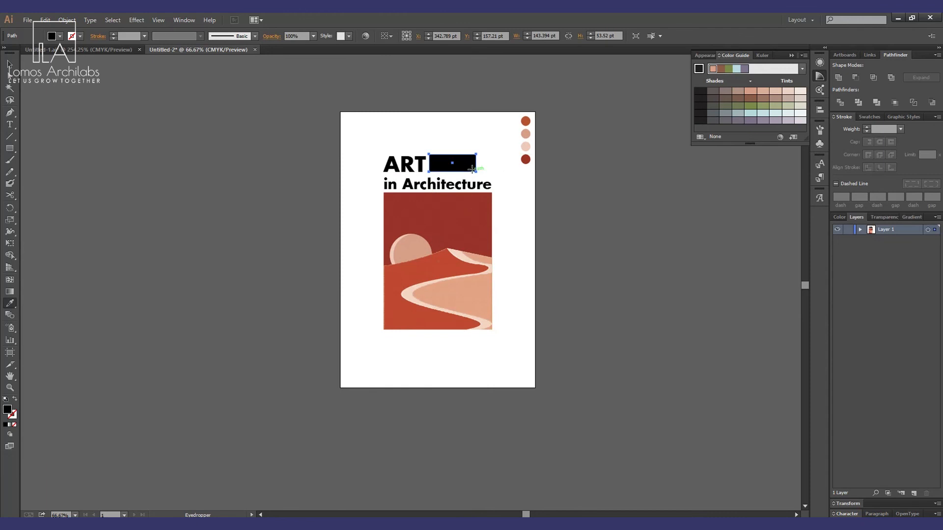
pyautogui.click(525, 159)
pyautogui.press('v')
pyautogui.click(510, 212)
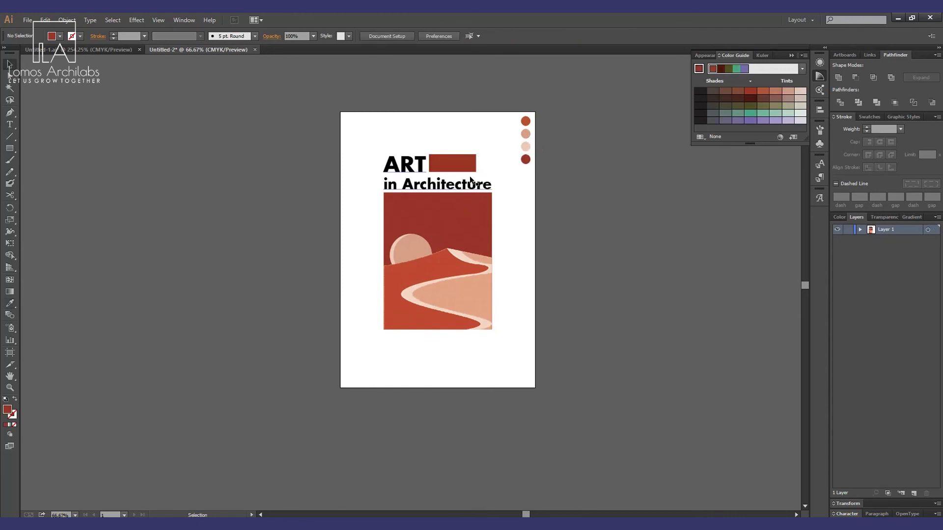
# Reduce the red rectangle's height to about 48 pt so it lines up with the word ART.
pyautogui.press('z')
pyautogui.moveTo(353, 125); pyautogui.dragTo(525, 258)
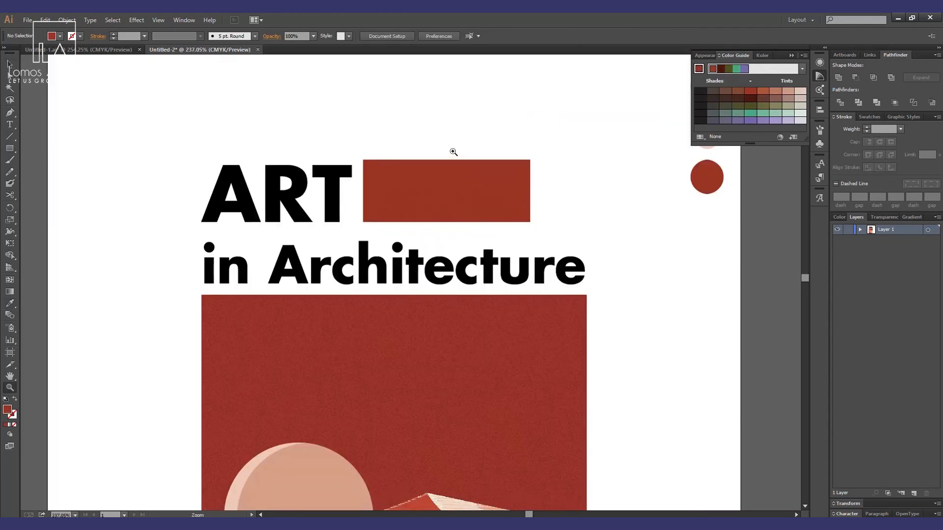
pyautogui.scroll(1, 471, 191)
pyautogui.press('v')
pyautogui.click(448, 208)
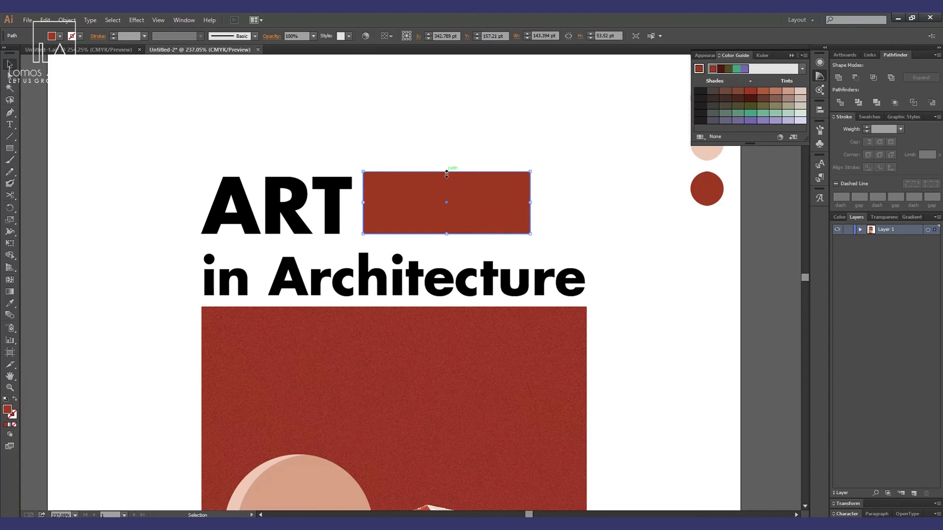
pyautogui.moveTo(446, 172); pyautogui.dragTo(448, 178)
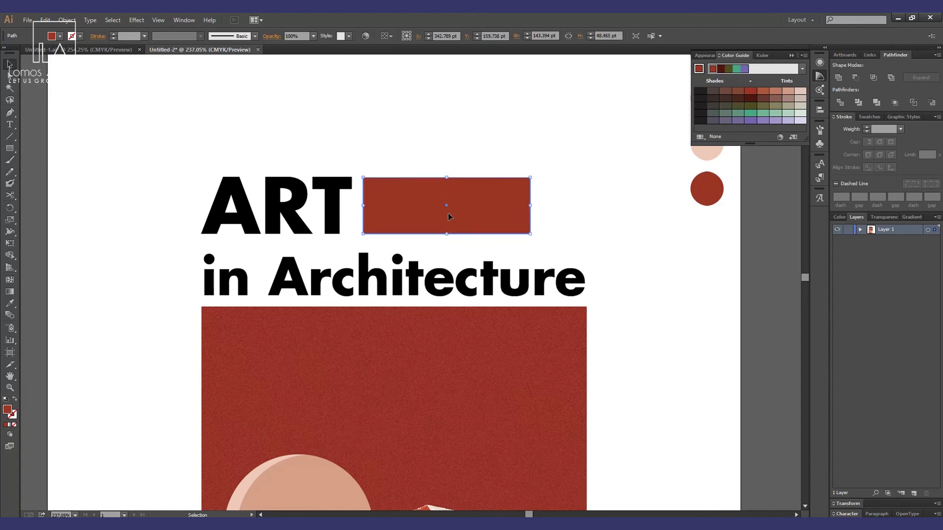
pyautogui.click(612, 275)
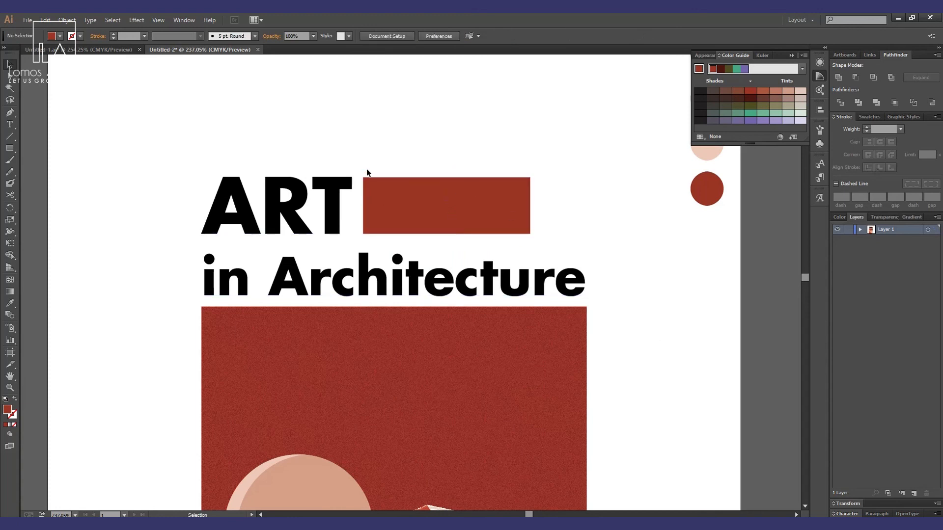
# Duplicate the red rectangle as a narrower block at the right end of the ART line.
pyautogui.moveTo(356, 145); pyautogui.dragTo(587, 243)
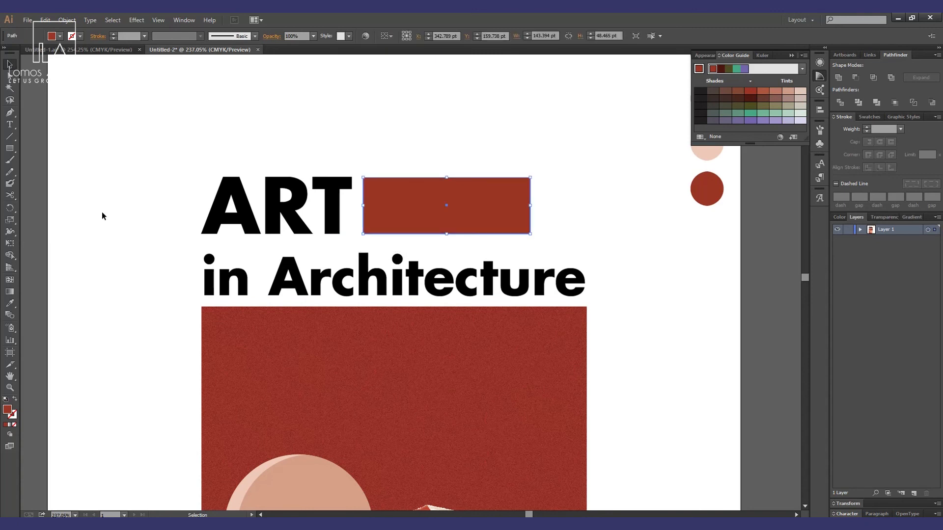
pyautogui.press('a')
pyautogui.moveTo(396, 221); pyautogui.dragTo(546, 205)
pyautogui.click(611, 249)
# Duplicate the title text onto the pasteboard beside the page.
pyautogui.click(315, 276)
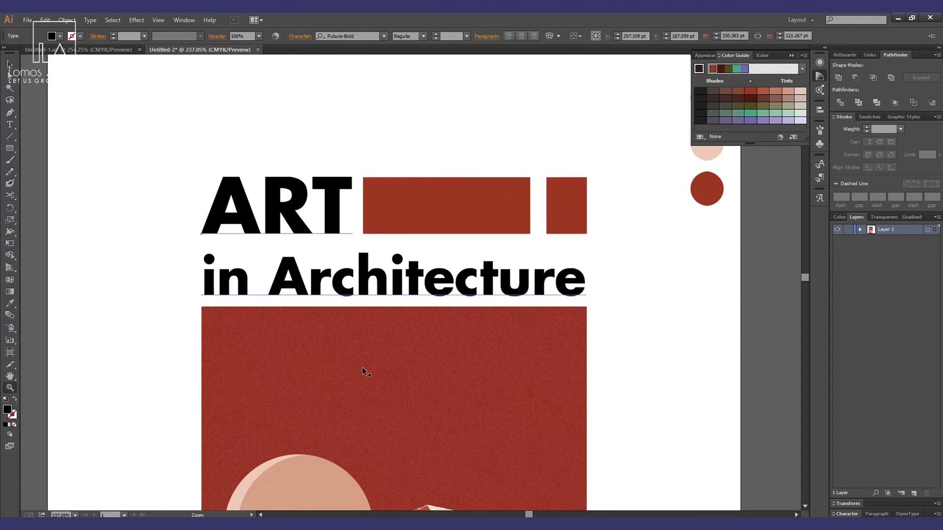
pyautogui.scroll(-4, 370, 376)
pyautogui.press('a')
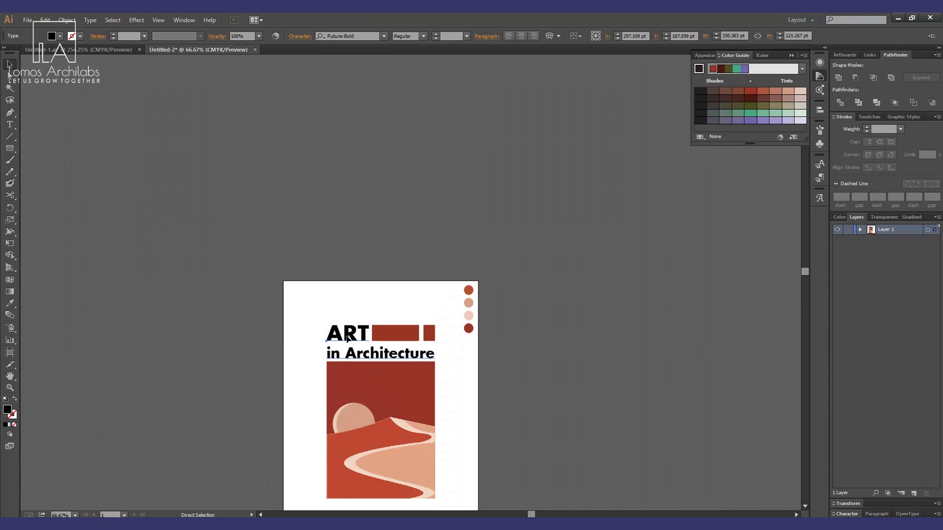
pyautogui.moveTo(347, 337); pyautogui.dragTo(535, 229)
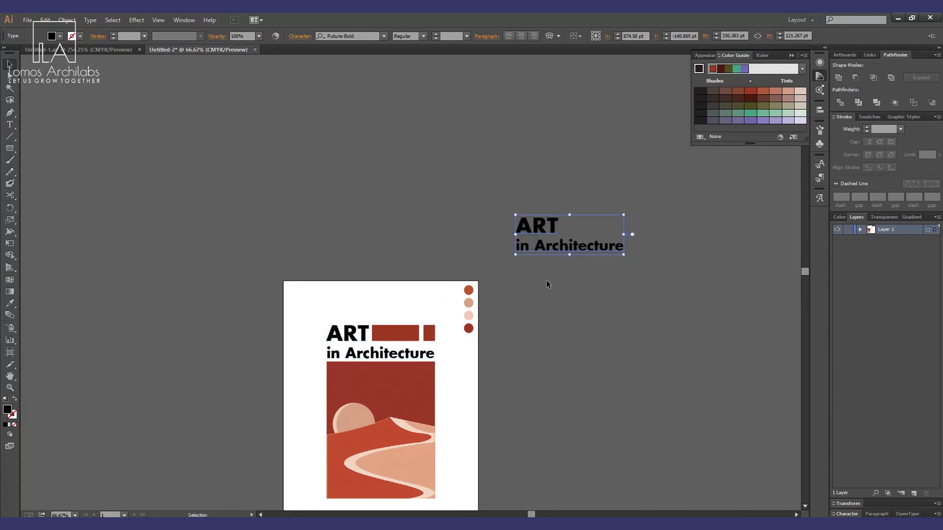
# Replace the duplicated text with "PORT" and "FOLIO" on two lines.
pyautogui.press('t')
pyautogui.click(550, 255)
pyautogui.hotkey('ctrl', 'a')
pyautogui.write('P')
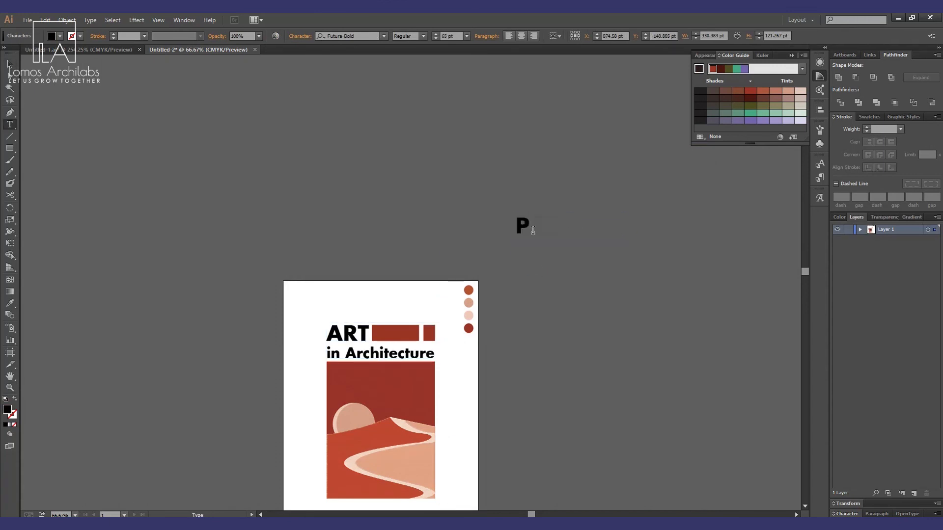
pyautogui.write('ORT')
pyautogui.press('Return')
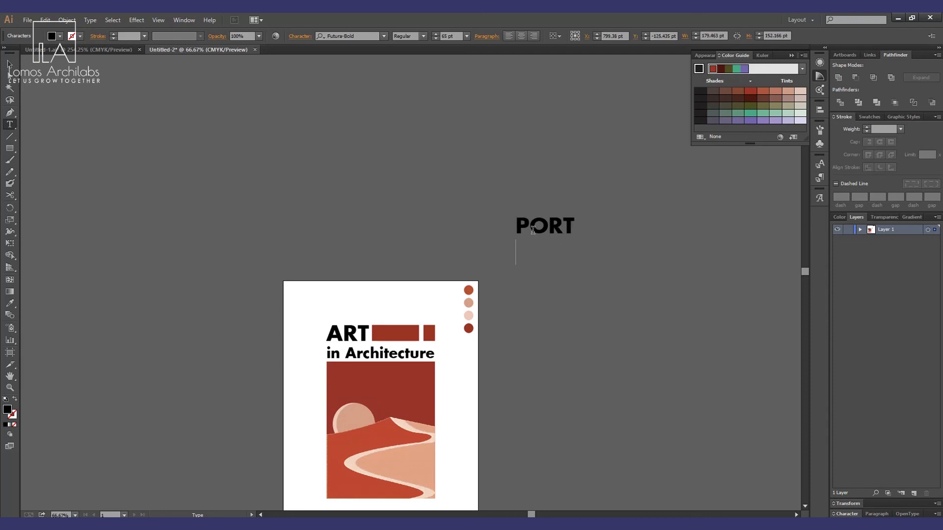
pyautogui.write('FOLIO')
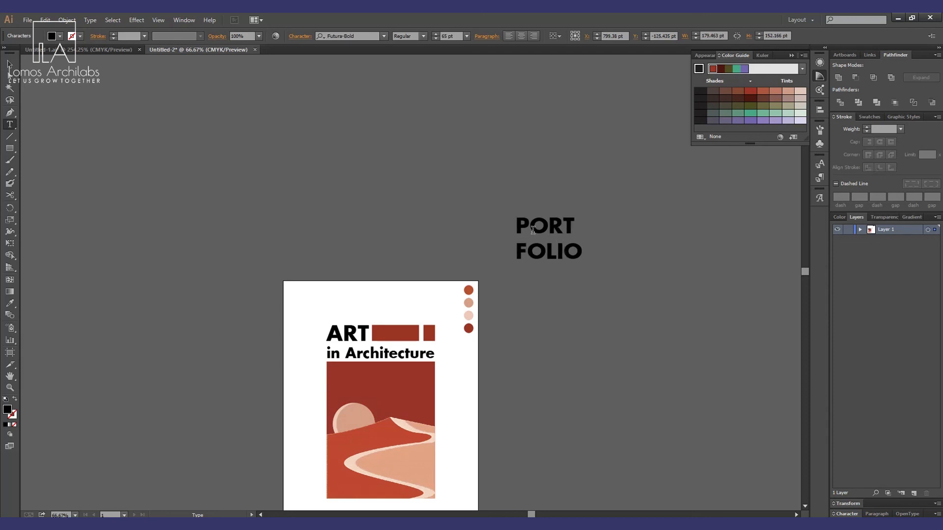
# Set the font size of the word PORT to 64 pt.
pyautogui.moveTo(574, 227); pyautogui.dragTo(492, 232)
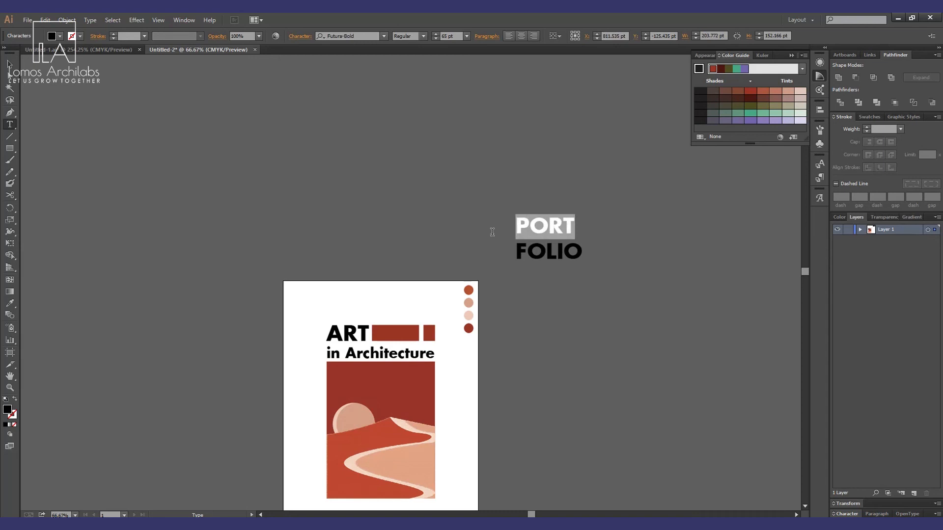
pyautogui.click(435, 39)
pyautogui.click(435, 38)
pyautogui.click(435, 39)
pyautogui.click(436, 37)
pyautogui.click(436, 37)
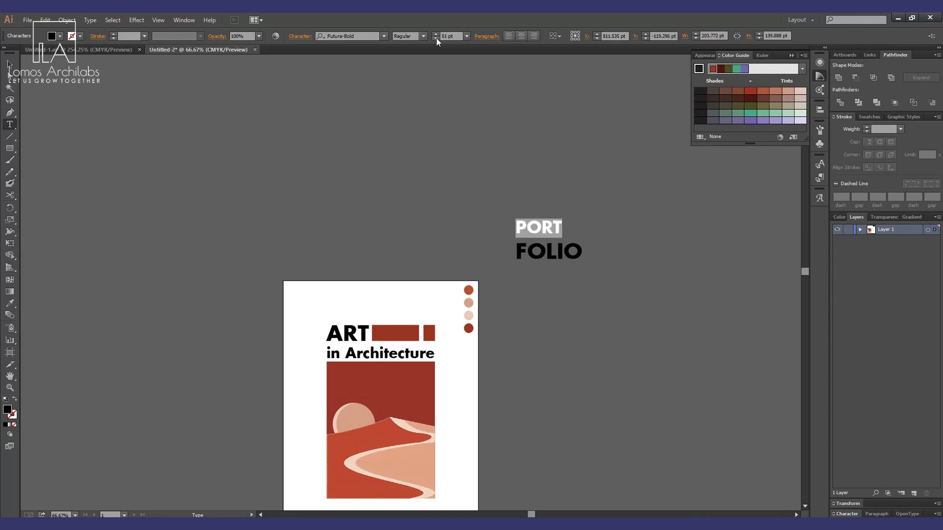
pyautogui.click(435, 36)
pyautogui.click(434, 34)
pyautogui.click(435, 34)
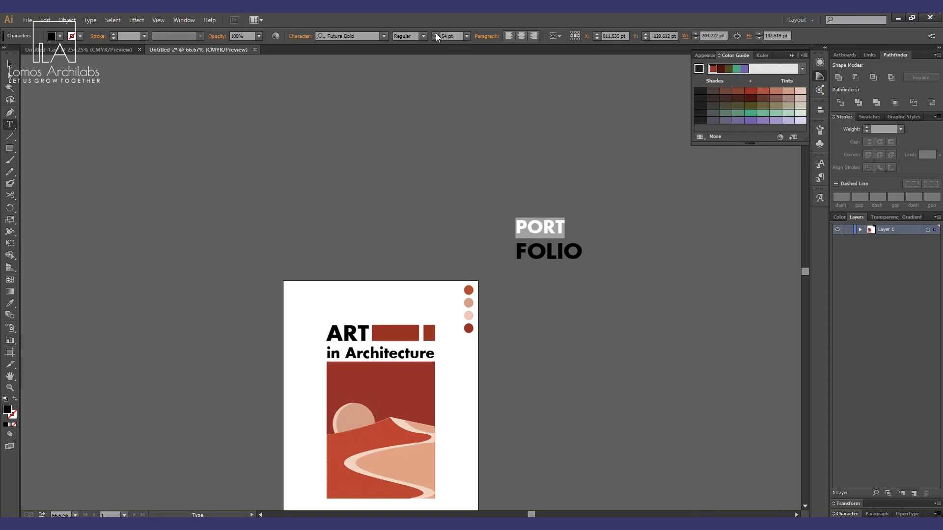
# Draw a small red rectangle beside the word PORT on the pasteboard.
pyautogui.click(9, 64)
pyautogui.click(428, 243)
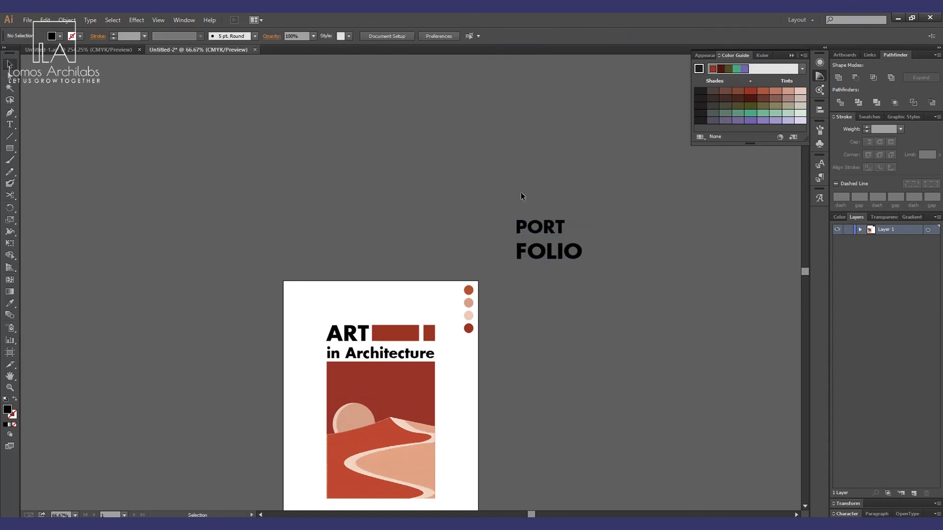
pyautogui.press('z')
pyautogui.moveTo(492, 200); pyautogui.dragTo(615, 278)
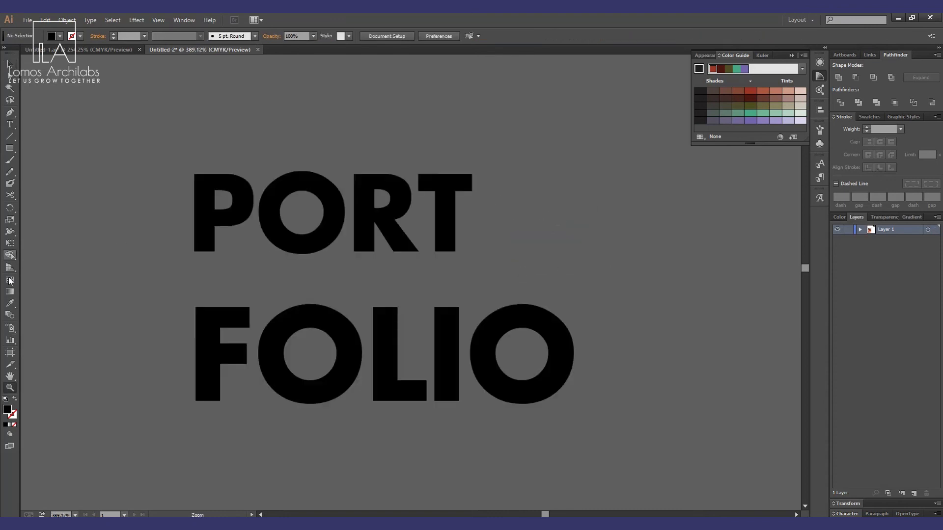
pyautogui.moveTo(10, 147); pyautogui.dragTo(47, 145)
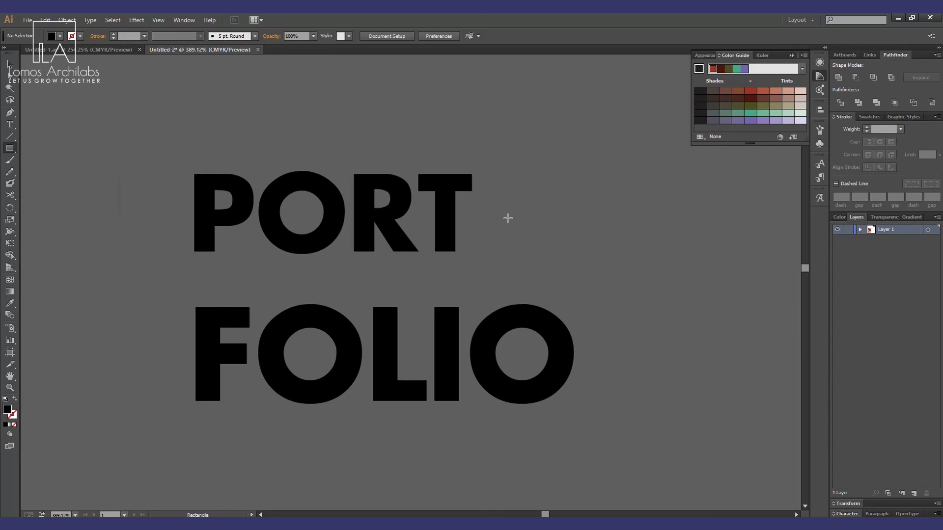
pyautogui.moveTo(494, 212); pyautogui.dragTo(567, 227)
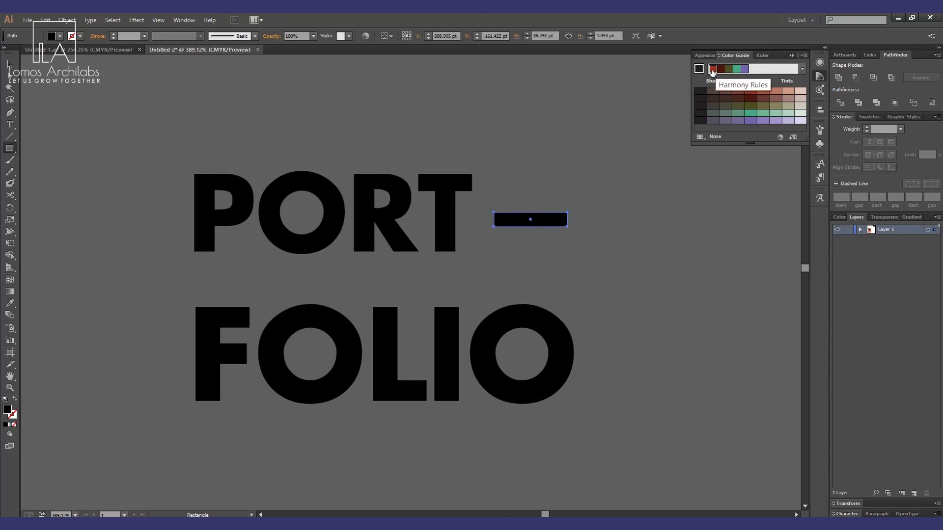
pyautogui.click(722, 72)
# Delete the PORTFOLIO text together with its red bar from the pasteboard.
pyautogui.click(9, 64)
pyautogui.click(112, 100)
pyautogui.press('z')
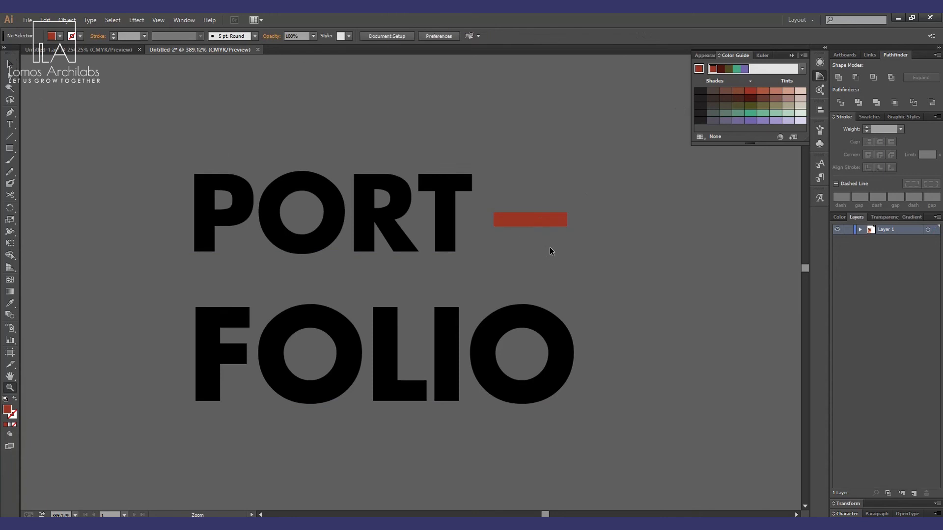
pyautogui.keyDown('alt'); pyautogui.click(560, 280); pyautogui.keyUp('alt')
pyautogui.keyDown('alt'); pyautogui.click(566, 288); pyautogui.keyUp('alt')
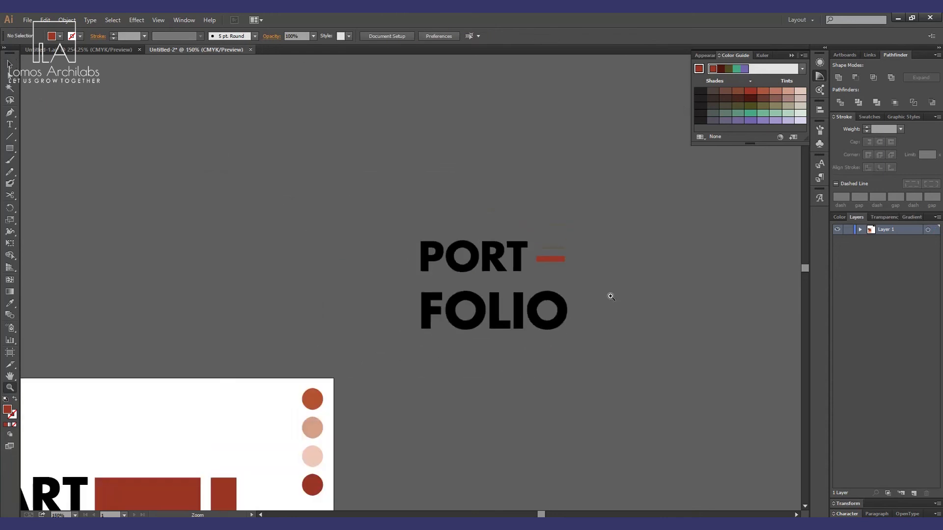
pyautogui.press('v')
pyautogui.moveTo(608, 211); pyautogui.dragTo(406, 349)
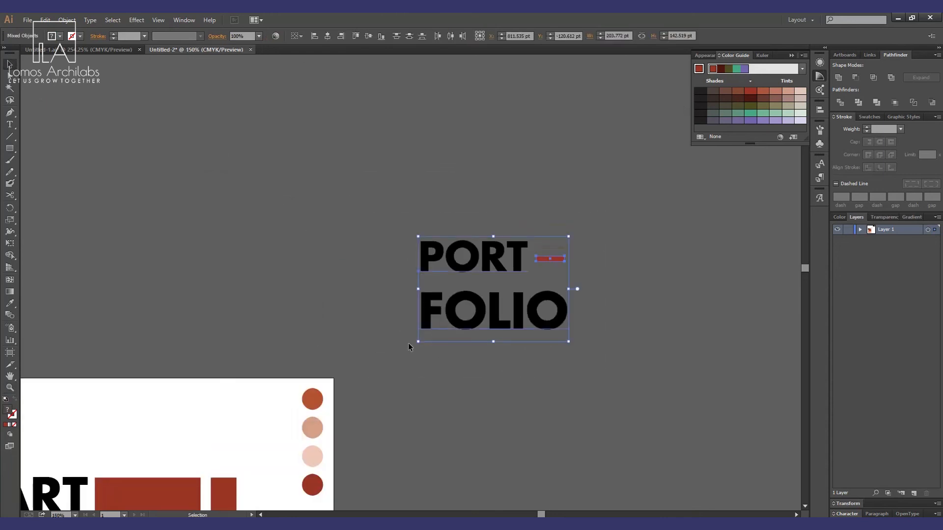
pyautogui.press('Delete')
# Recolor the small block at the right of ART with the orange sampled from the top palette circle.
pyautogui.press('h')
pyautogui.moveTo(185, 433); pyautogui.dragTo(482, 145)
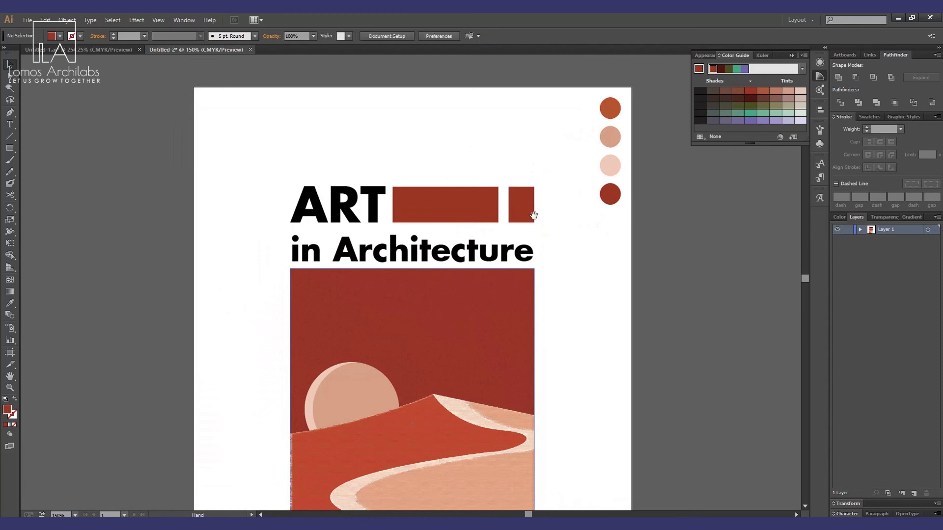
pyautogui.press('v')
pyautogui.click(513, 204)
pyautogui.moveTo(509, 206); pyautogui.dragTo(504, 206)
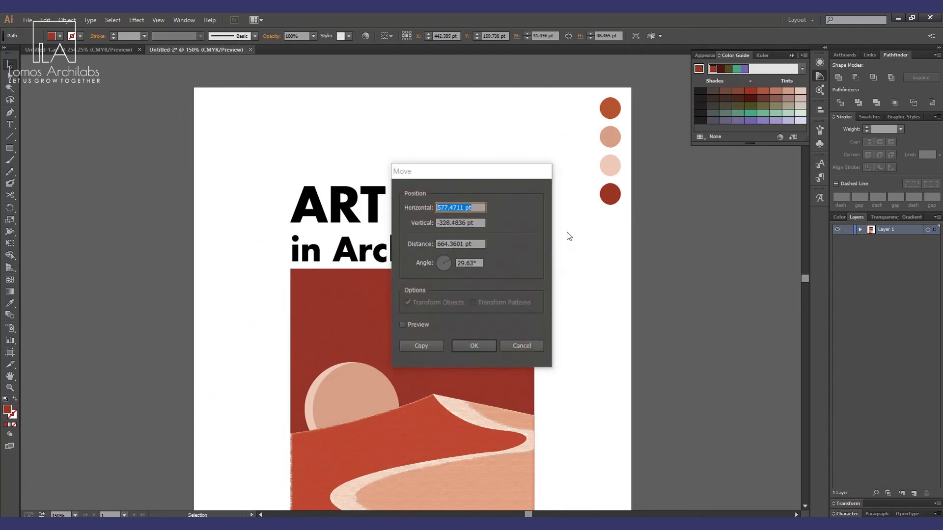
pyautogui.press('Escape')
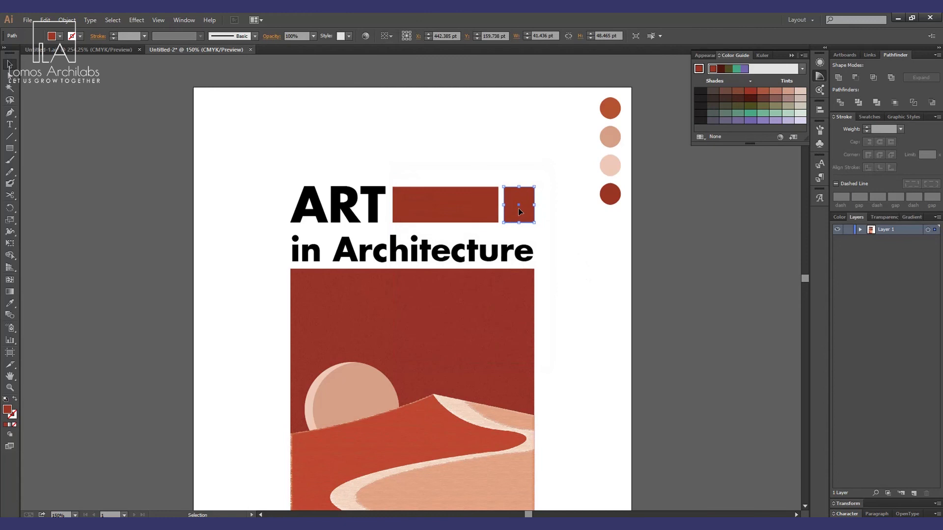
pyautogui.press('i')
pyautogui.click(612, 106)
pyautogui.hotkey('ctrl', 'shift', 'a')
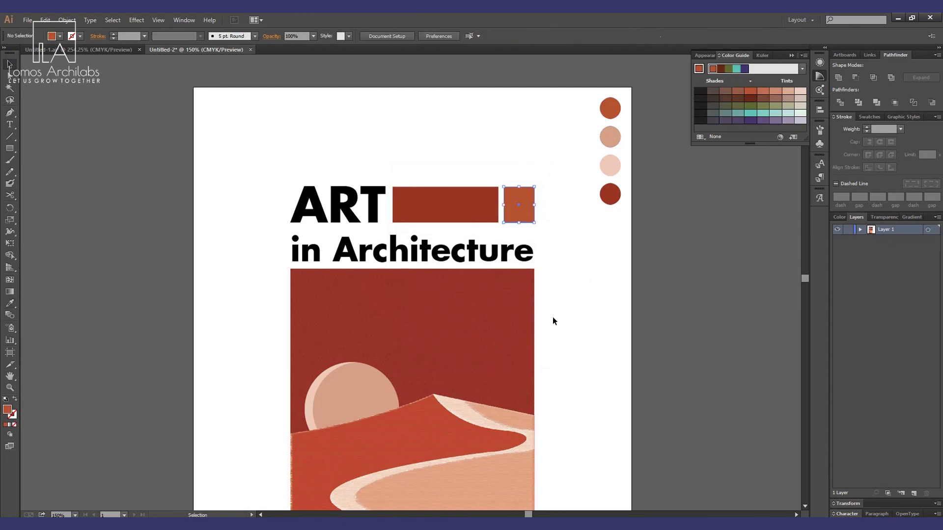
# Draw a page-sized rectangle with no fill and a black 13 pt stroke as the poster frame.
pyautogui.press('z')
pyautogui.keyDown('alt'); pyautogui.click(449, 228); pyautogui.keyUp('alt')
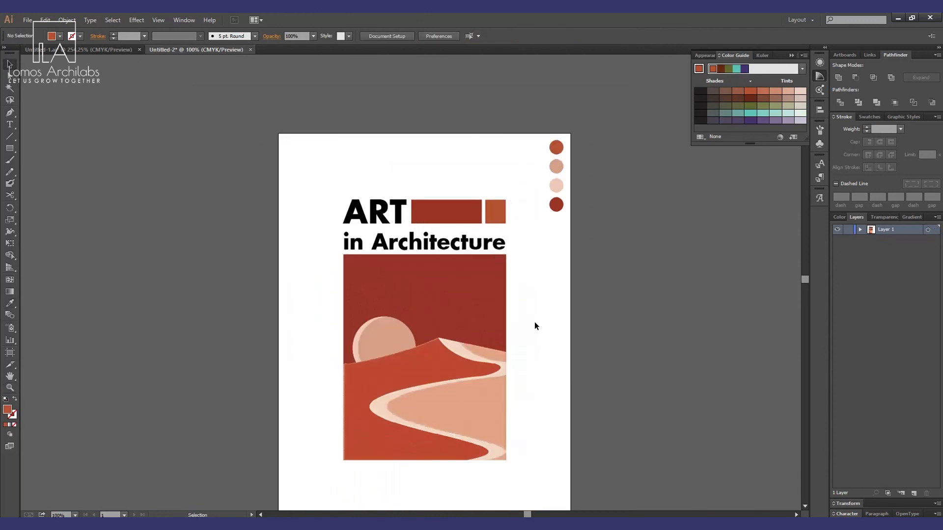
pyautogui.keyDown('alt'); pyautogui.click(498, 213); pyautogui.keyUp('alt')
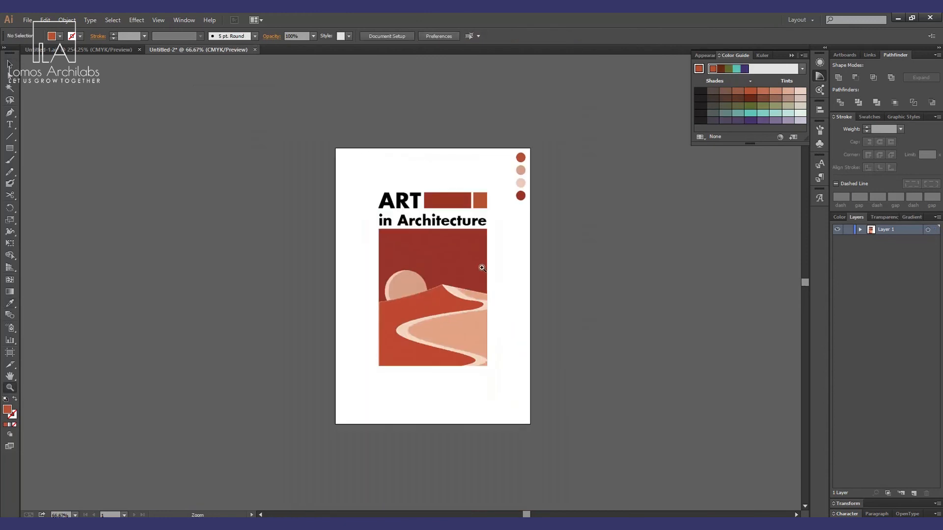
pyautogui.press('v')
pyautogui.press('space')
pyautogui.press('u')
pyautogui.press('m')
pyautogui.moveTo(336, 149); pyautogui.dragTo(530, 424)
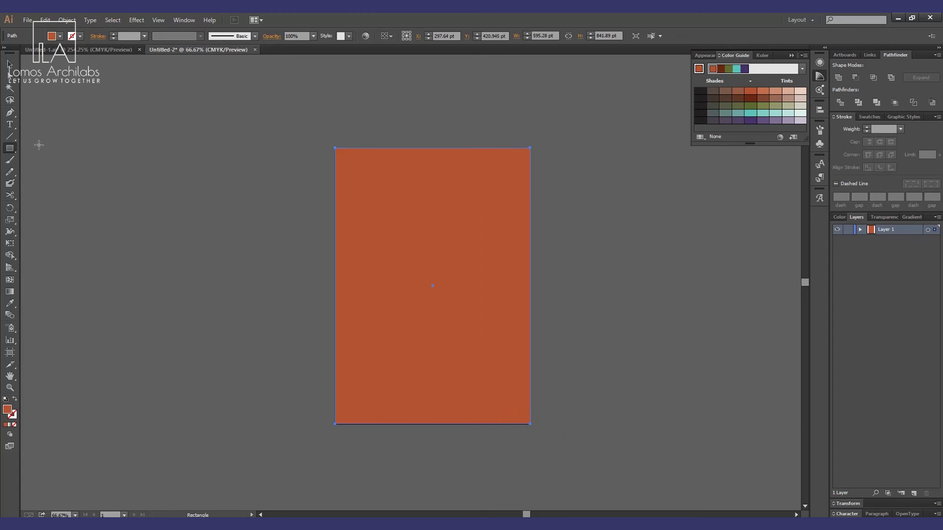
pyautogui.click(15, 400)
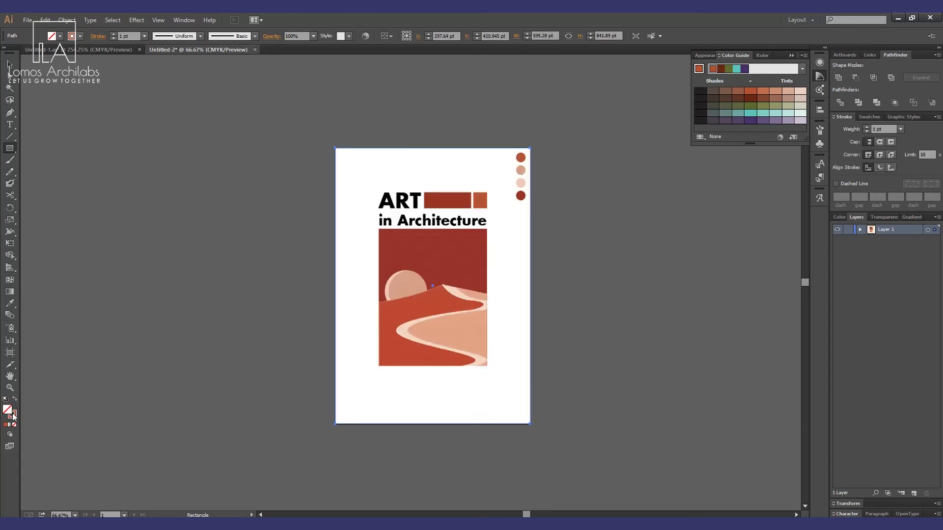
pyautogui.doubleClick(12, 415)
pyautogui.click(682, 374)
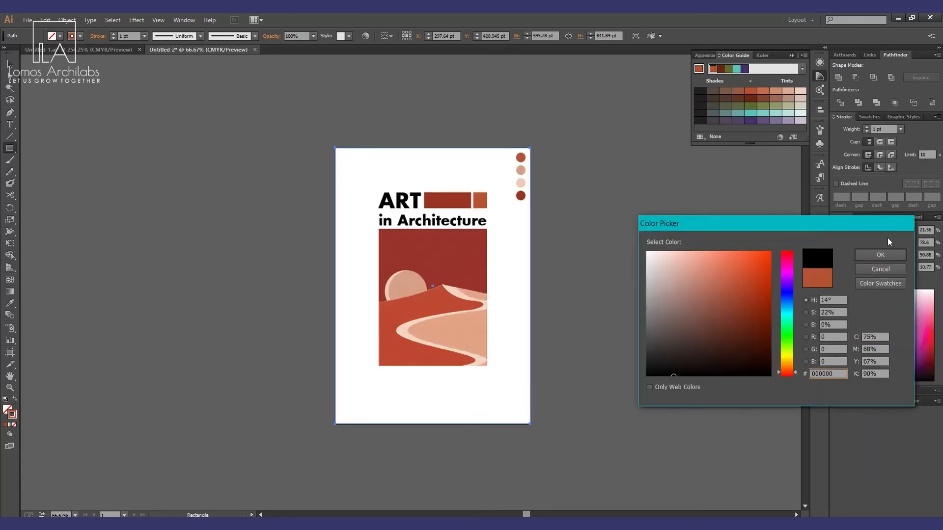
pyautogui.click(880, 256)
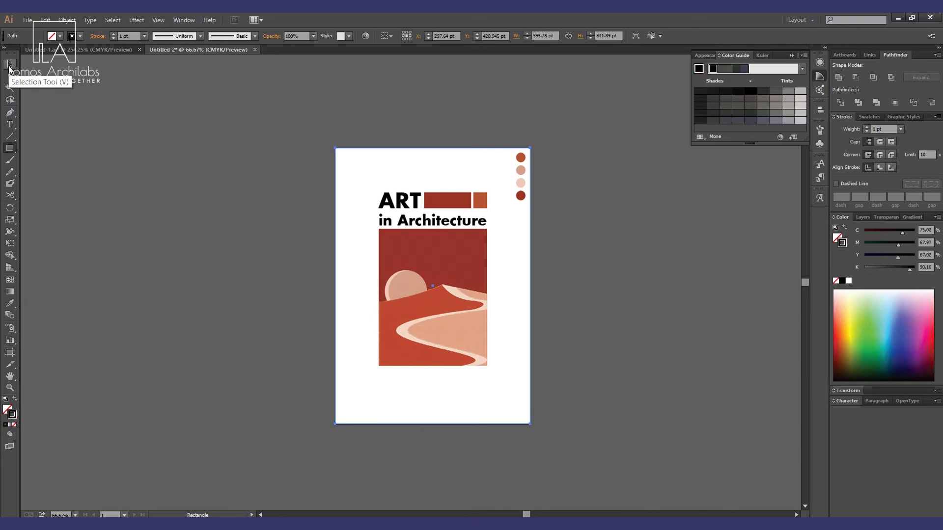
pyautogui.click(113, 34)
pyautogui.click(10, 65)
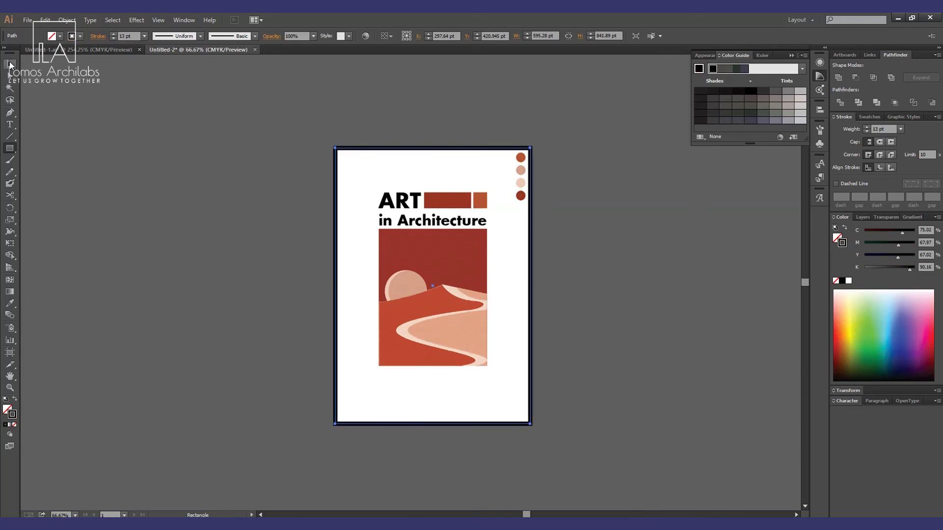
# Duplicate the light pink palette circle into the page's lower-left corner and enlarge it.
pyautogui.click(579, 273)
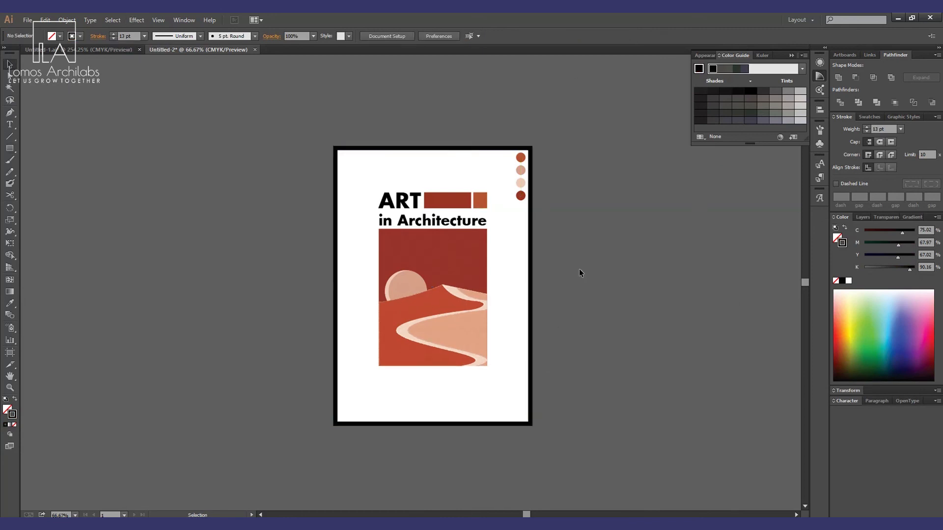
pyautogui.click(519, 182)
pyautogui.moveTo(678, 258); pyautogui.dragTo(450, 451)
pyautogui.click(658, 390)
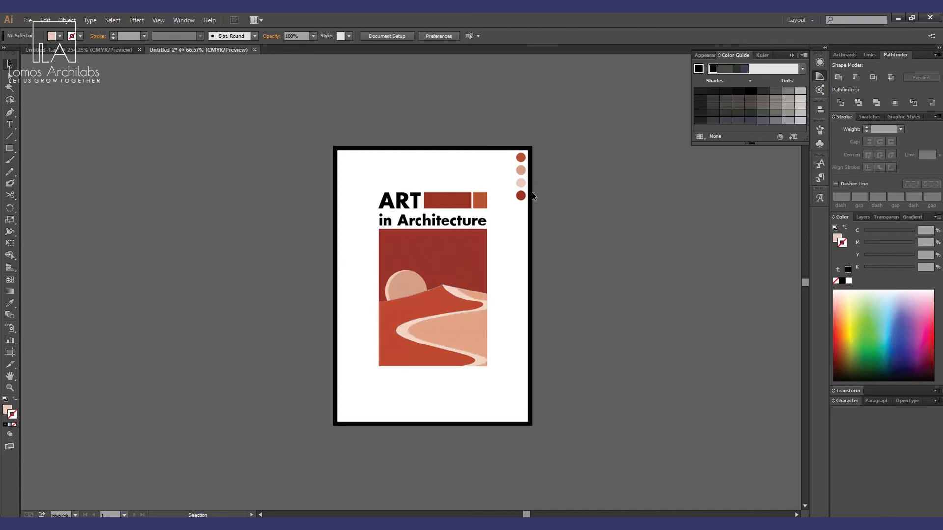
pyautogui.click(520, 184)
pyautogui.click(587, 237)
pyautogui.moveTo(520, 184); pyautogui.dragTo(379, 379)
pyautogui.moveTo(362, 414); pyautogui.dragTo(358, 416)
pyautogui.click(576, 369)
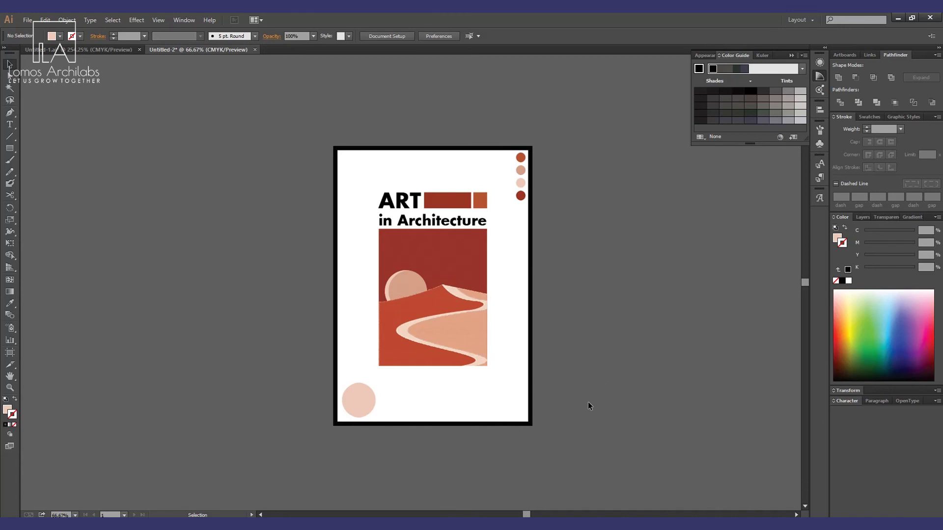
# Preview the finished poster in full screen mode, zoomed in.
pyautogui.press('f')
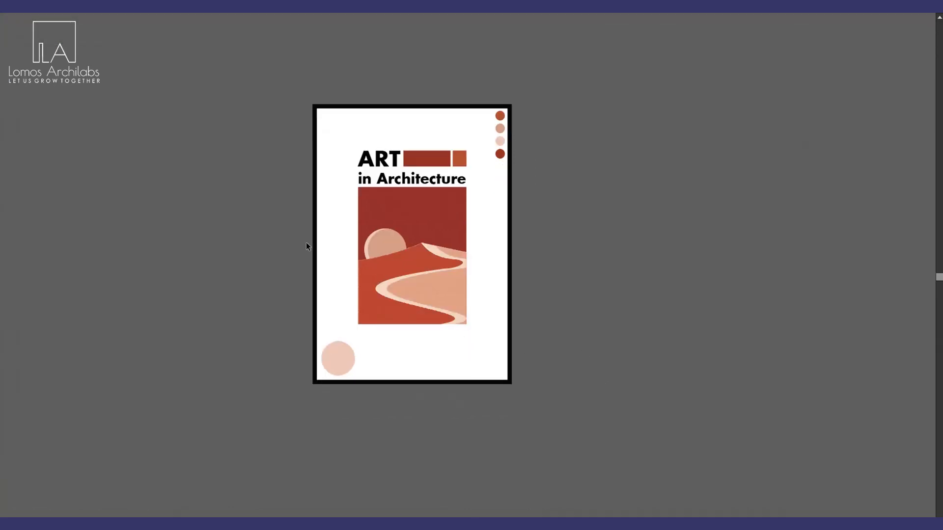
pyautogui.press('z')
pyautogui.moveTo(301, 93); pyautogui.dragTo(522, 408)
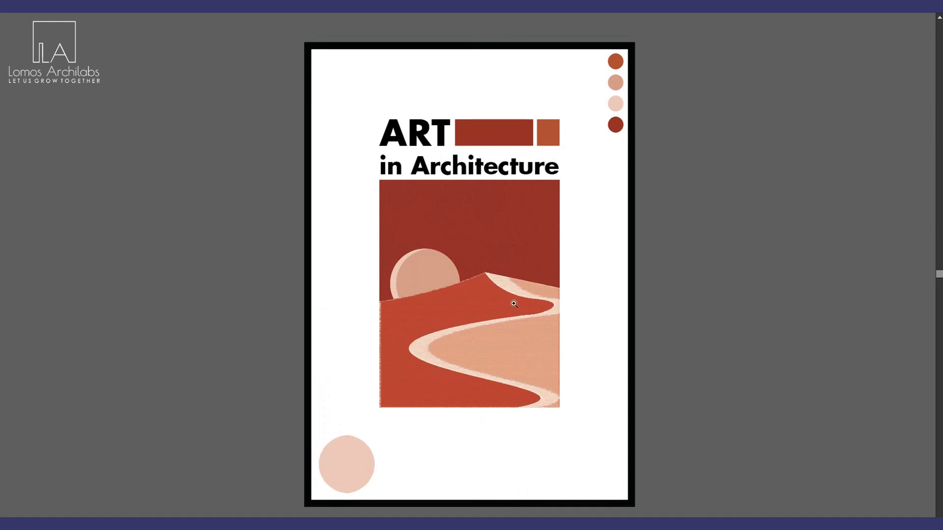